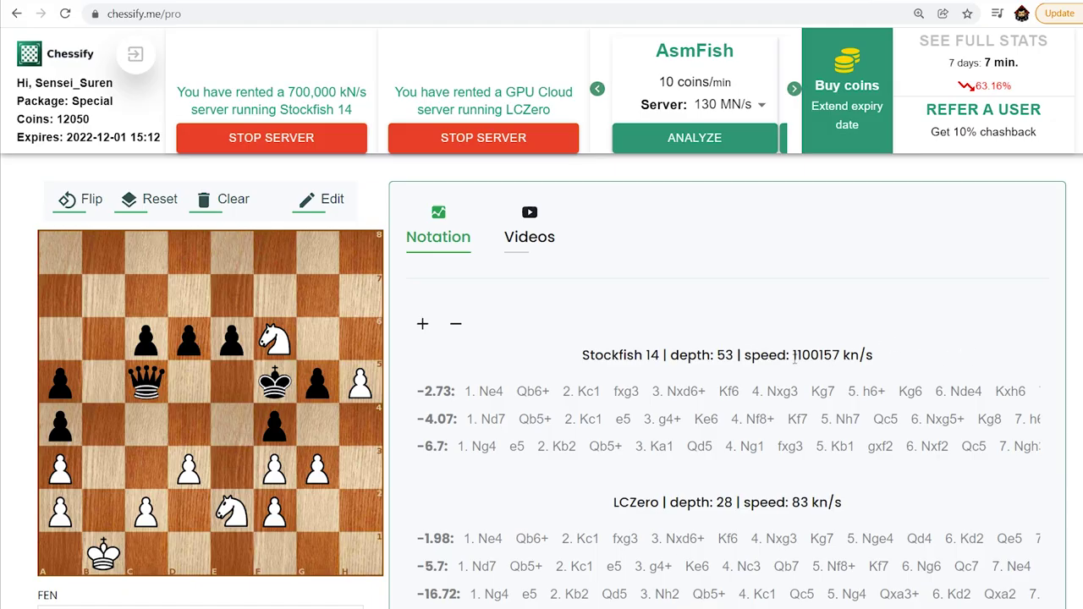
Highlight the search speed value in the Stockfish 14 analysis header.
{"action": "left_click_drag", "start_coordinate": [794, 354], "coordinate": [875, 358]}
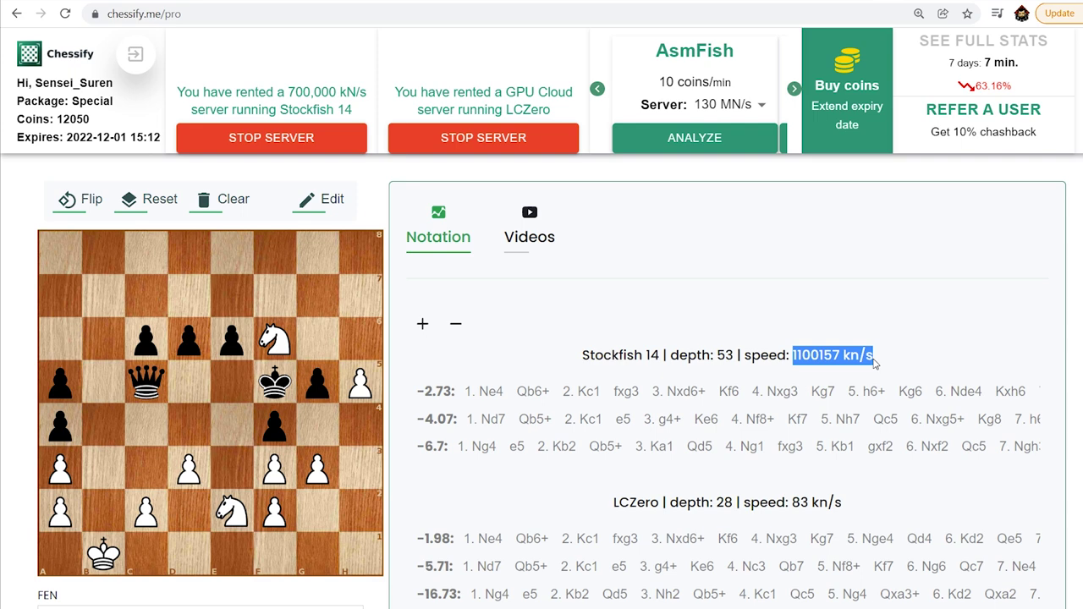
{"action": "left_click", "coordinate": [800, 359]}
{"action": "left_click_drag", "start_coordinate": [800, 357], "coordinate": [823, 356]}
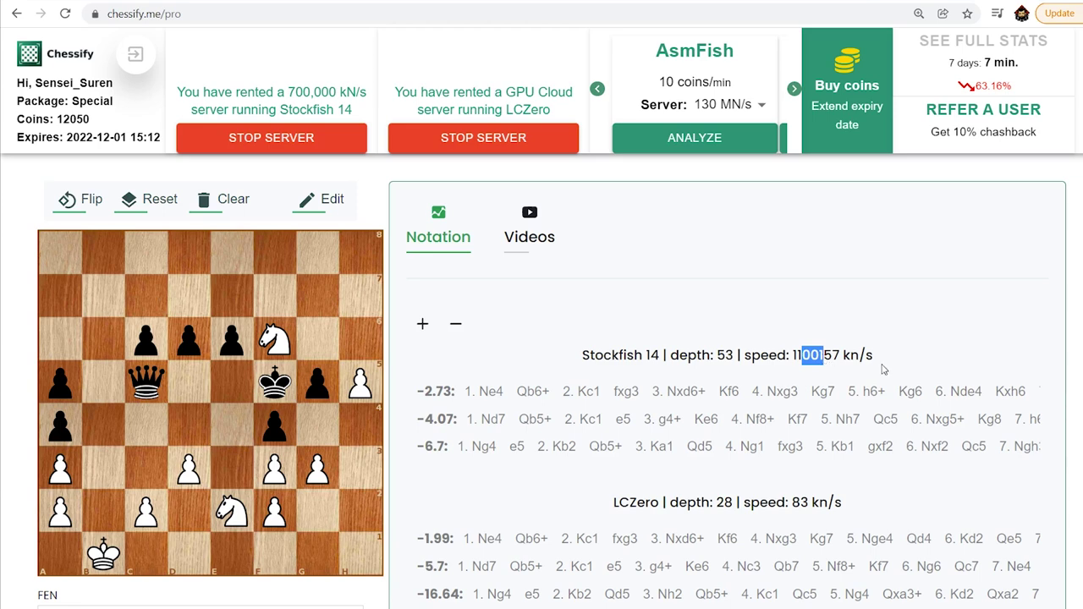
{"action": "left_click", "coordinate": [802, 357]}
{"action": "left_click_drag", "start_coordinate": [793, 356], "coordinate": [819, 356]}
{"action": "left_click", "coordinate": [793, 356]}
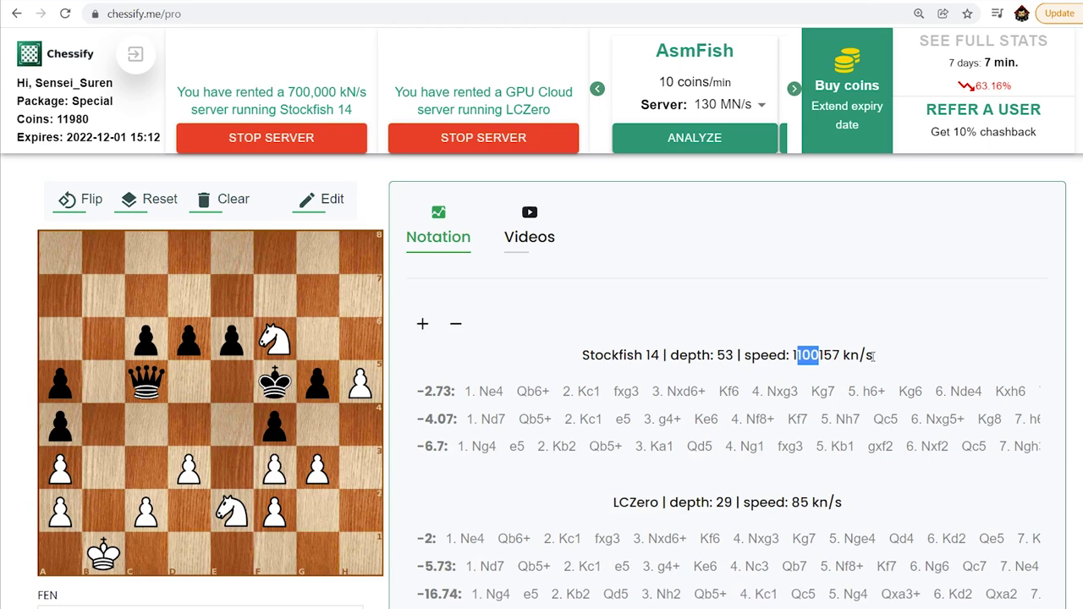
Compare the first move of the top line suggested by Stockfish 14 and by LCZero.
{"action": "left_click", "coordinate": [488, 391]}
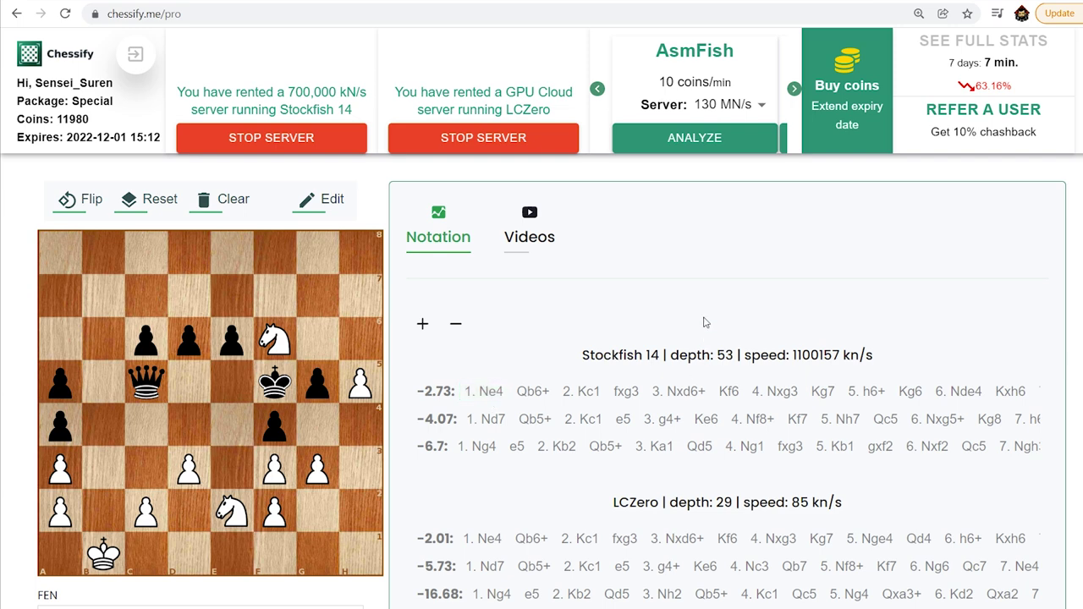
{"action": "left_click", "coordinate": [489, 393]}
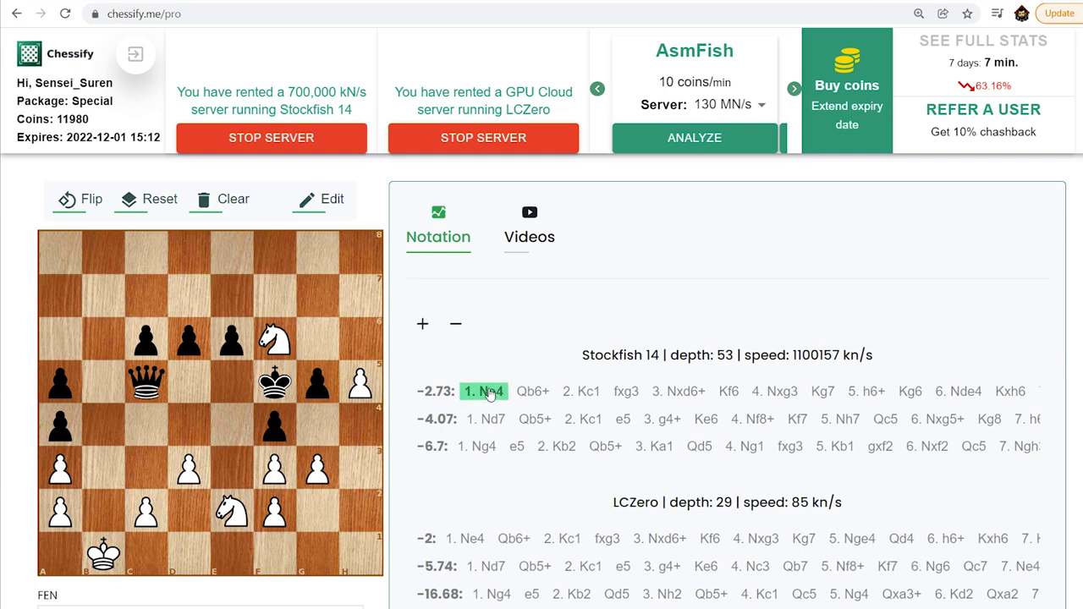
{"action": "left_click", "coordinate": [472, 537]}
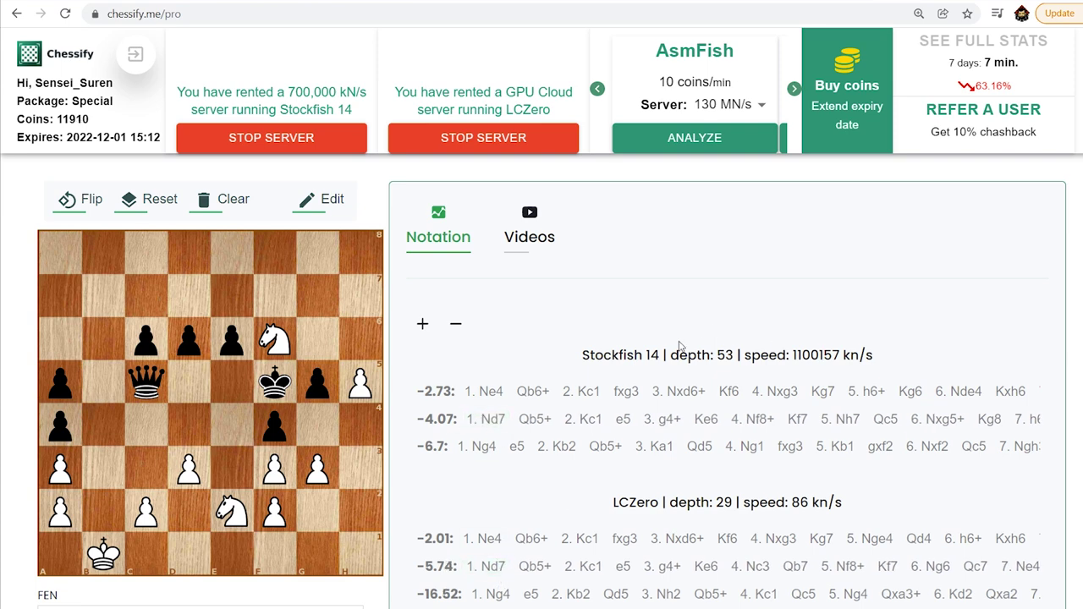
Play 1. Nd7 by moving the white knight from f6, and examine the engines' replies.
{"action": "left_click_drag", "start_coordinate": [276, 339], "coordinate": [192, 298]}
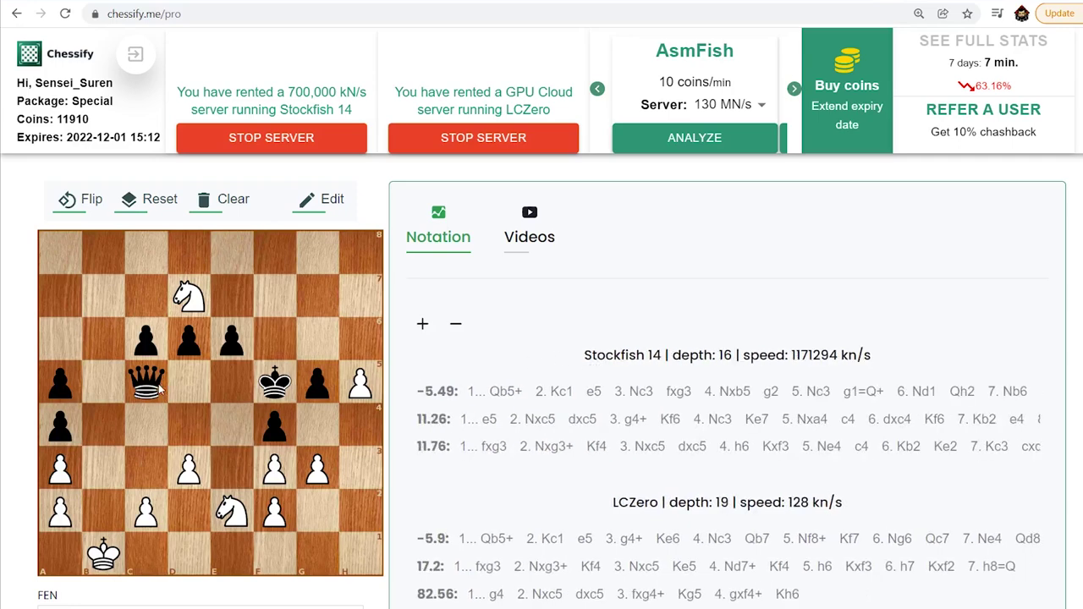
{"action": "right_click", "coordinate": [241, 380]}
{"action": "left_click", "coordinate": [238, 376]}
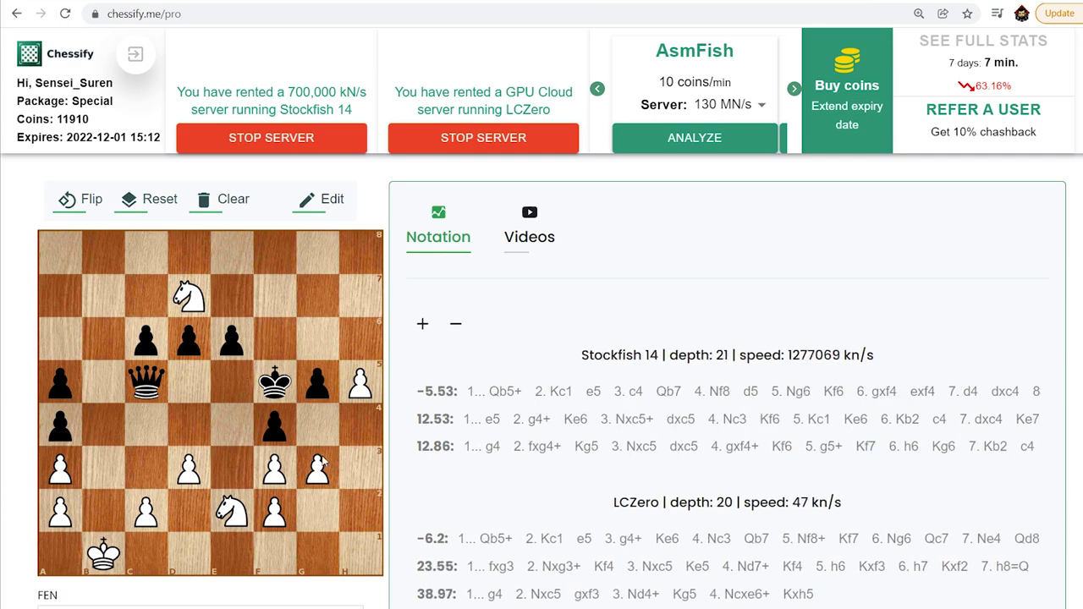
{"action": "left_click", "coordinate": [681, 398]}
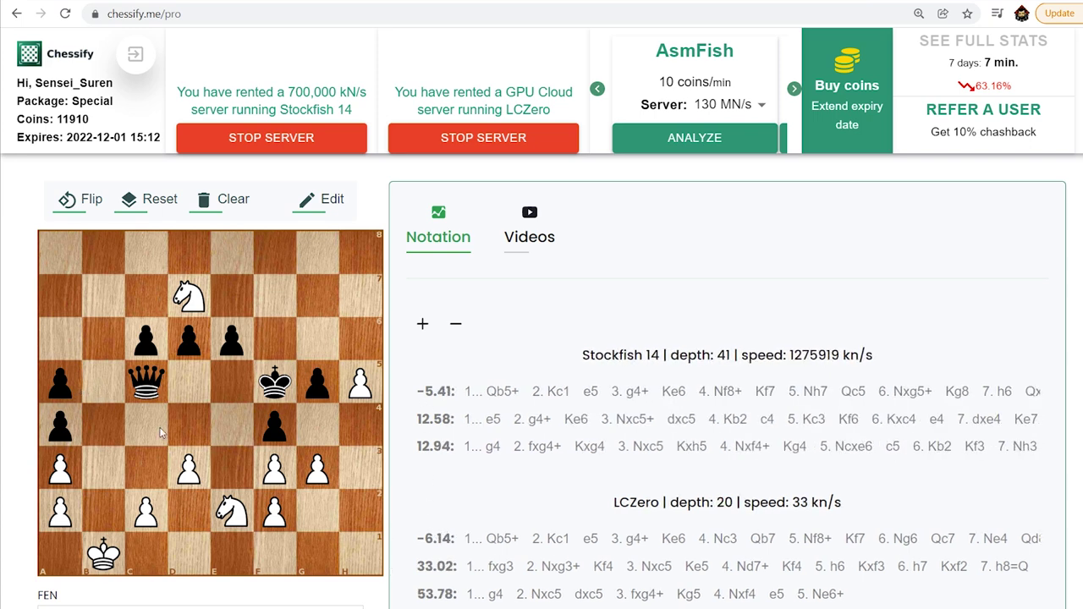
Extend the line with 1... Qb5+ 2. Kc1 e5 3. c4 Qb7.
{"action": "left_click_drag", "start_coordinate": [152, 387], "coordinate": [119, 389]}
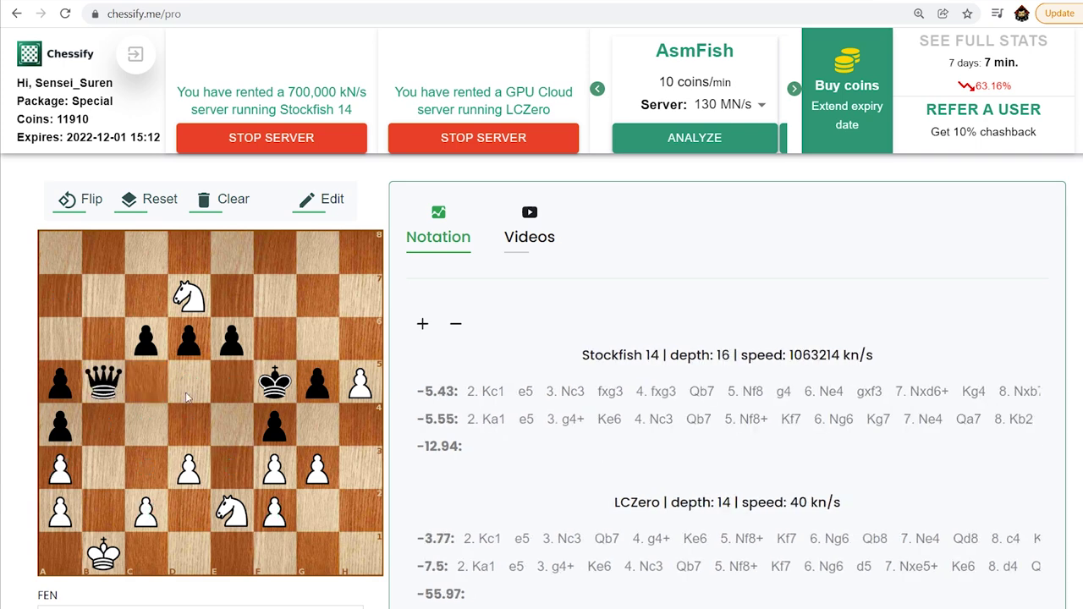
{"action": "left_click", "coordinate": [107, 553]}
{"action": "left_click", "coordinate": [140, 554]}
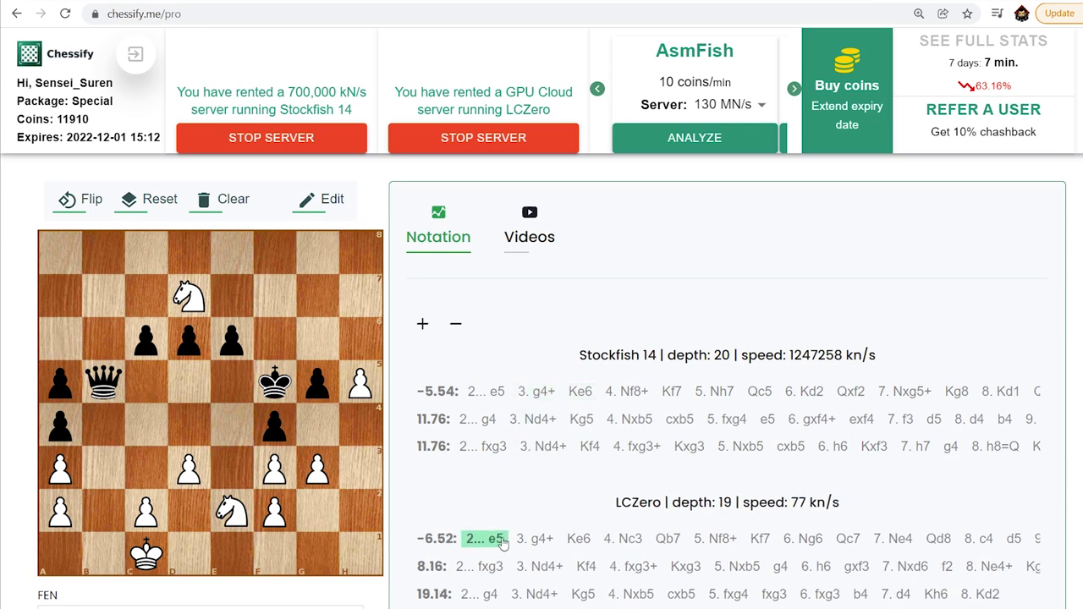
{"action": "left_click", "coordinate": [231, 339]}
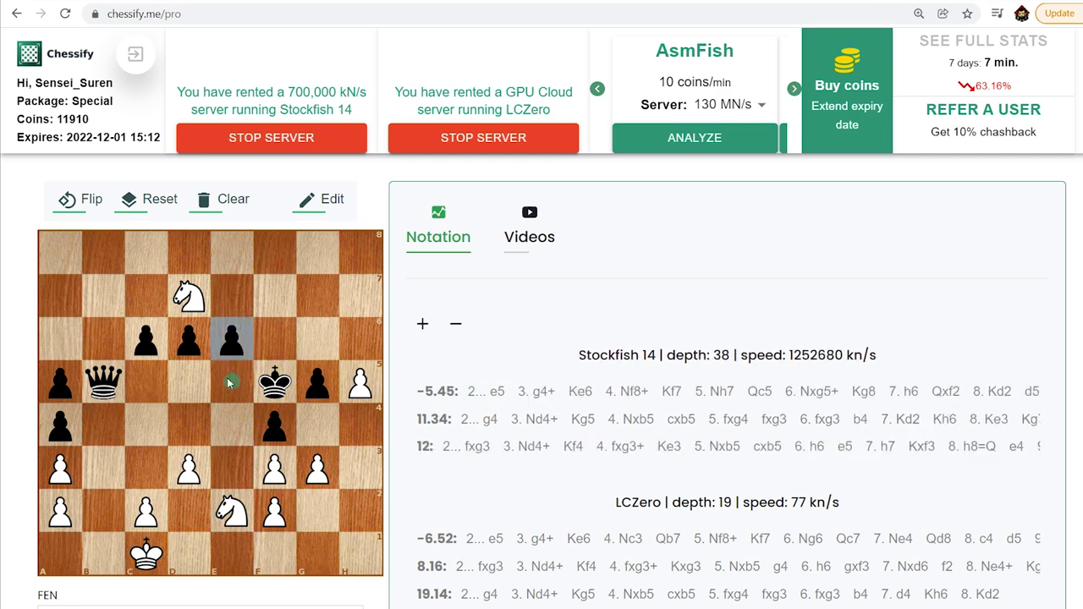
{"action": "left_click", "coordinate": [234, 383]}
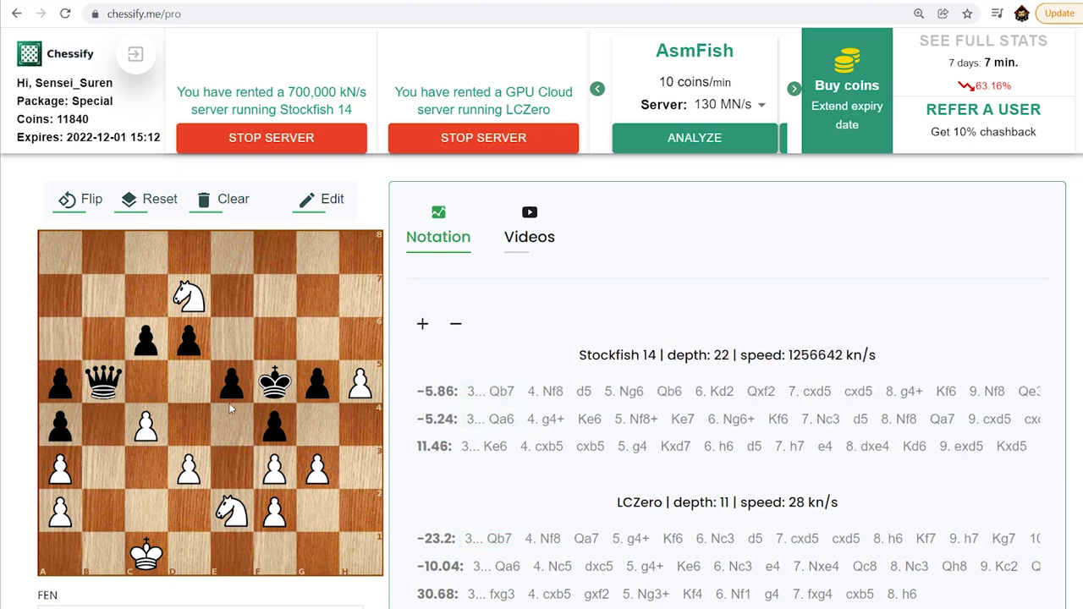
{"action": "left_click", "coordinate": [103, 382]}
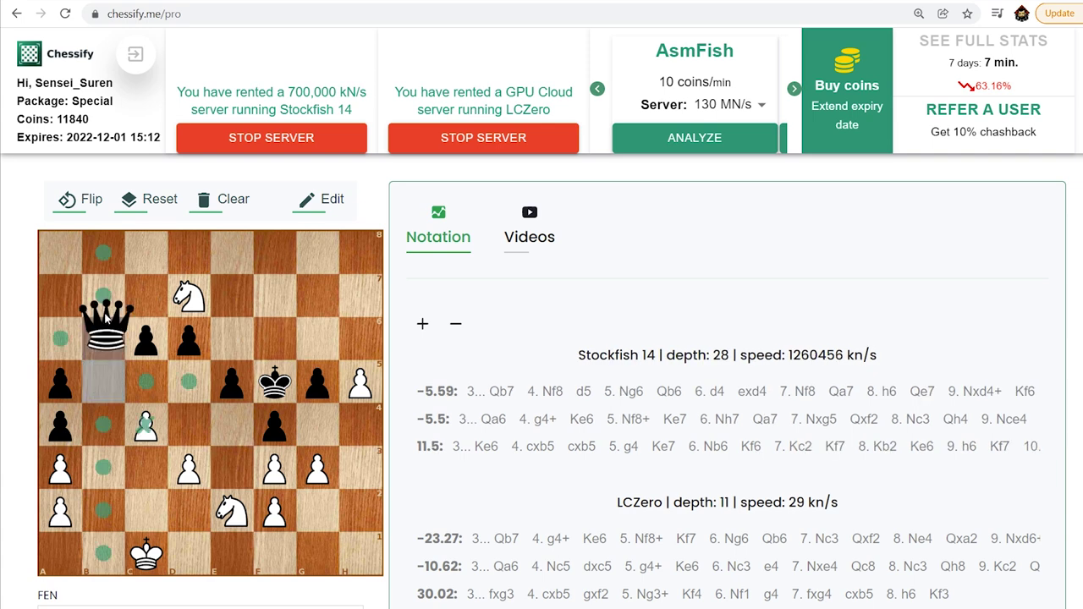
{"action": "left_click", "coordinate": [103, 295]}
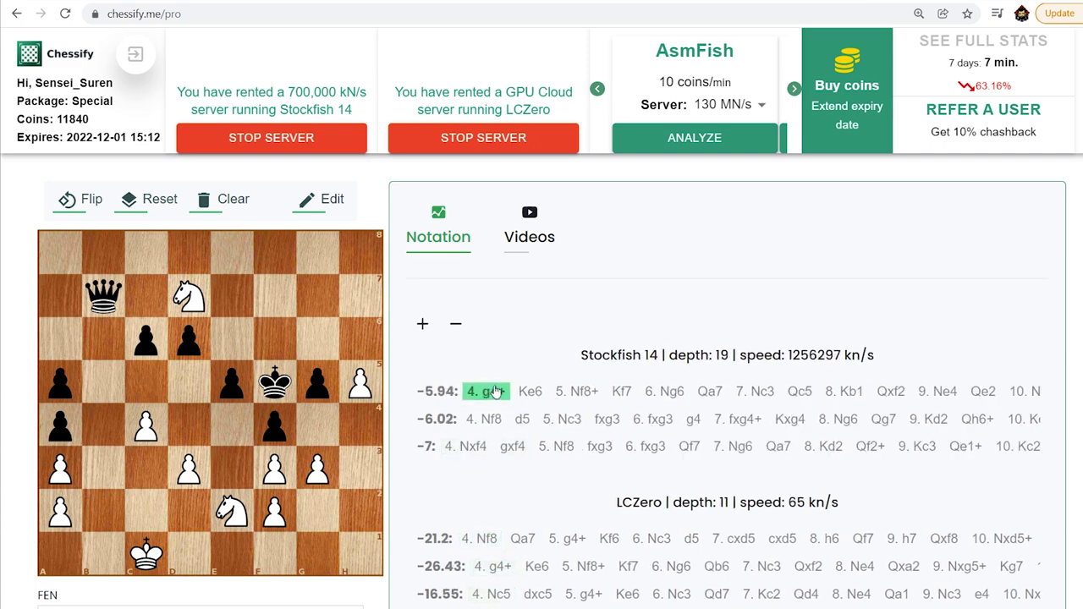
Play the first knight sacrifice and king check with 4. Nd4+ exd4 5. g4+ Ke6.
{"action": "left_click_drag", "start_coordinate": [227, 519], "coordinate": [189, 426]}
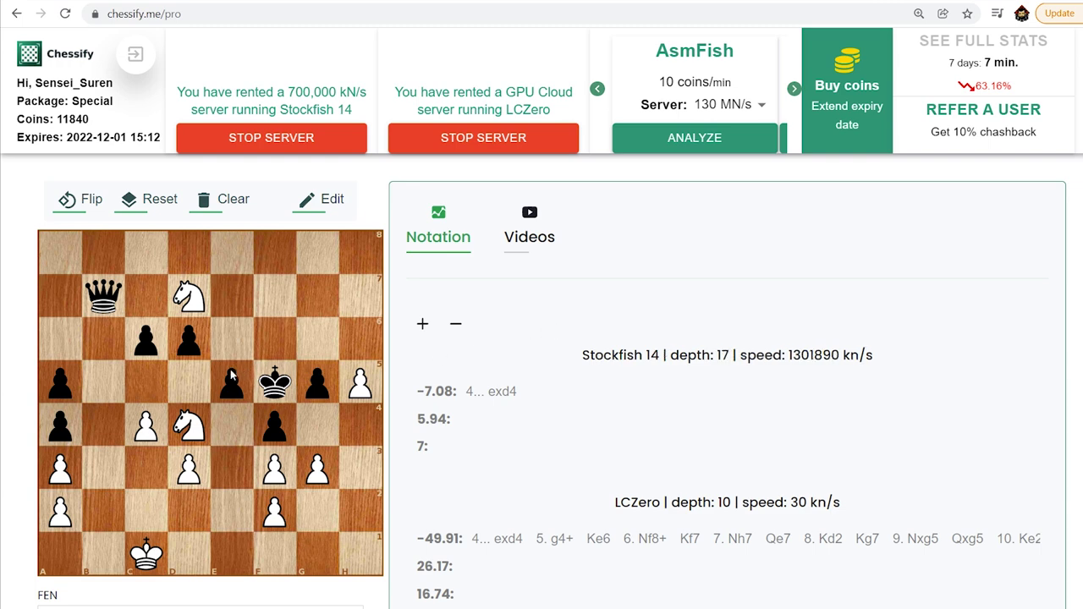
{"action": "left_click_drag", "start_coordinate": [189, 415], "coordinate": [189, 415]}
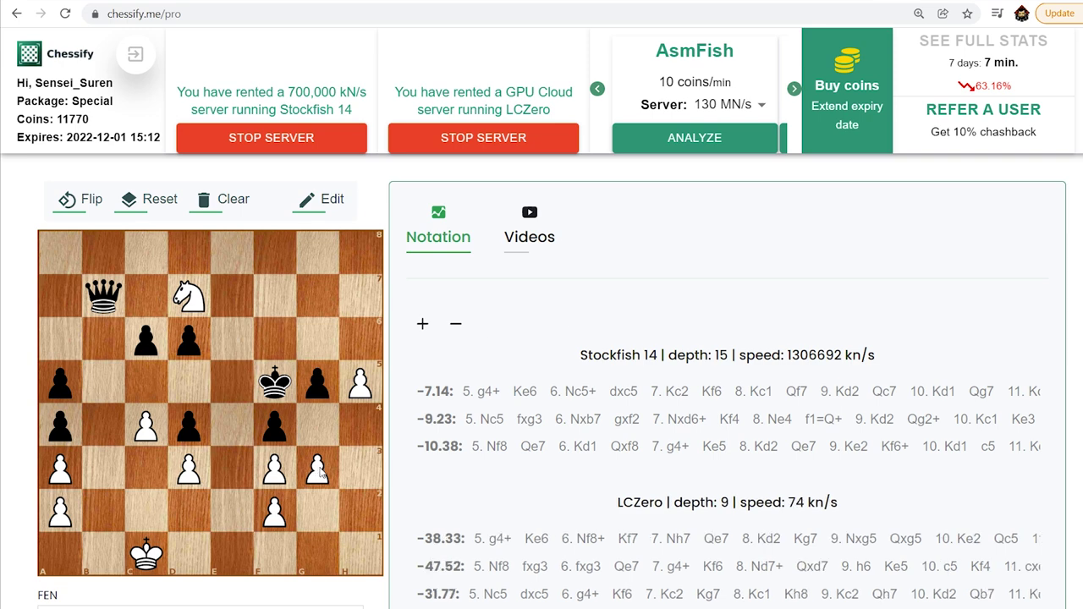
{"action": "left_click_drag", "start_coordinate": [319, 454], "coordinate": [317, 424]}
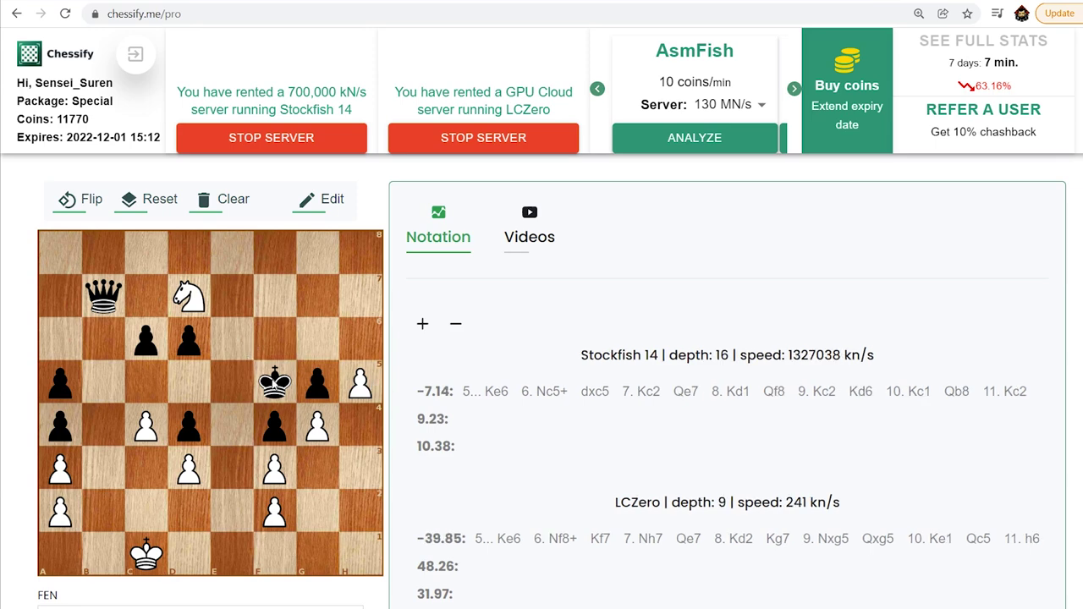
{"action": "left_click_drag", "start_coordinate": [275, 383], "coordinate": [237, 343]}
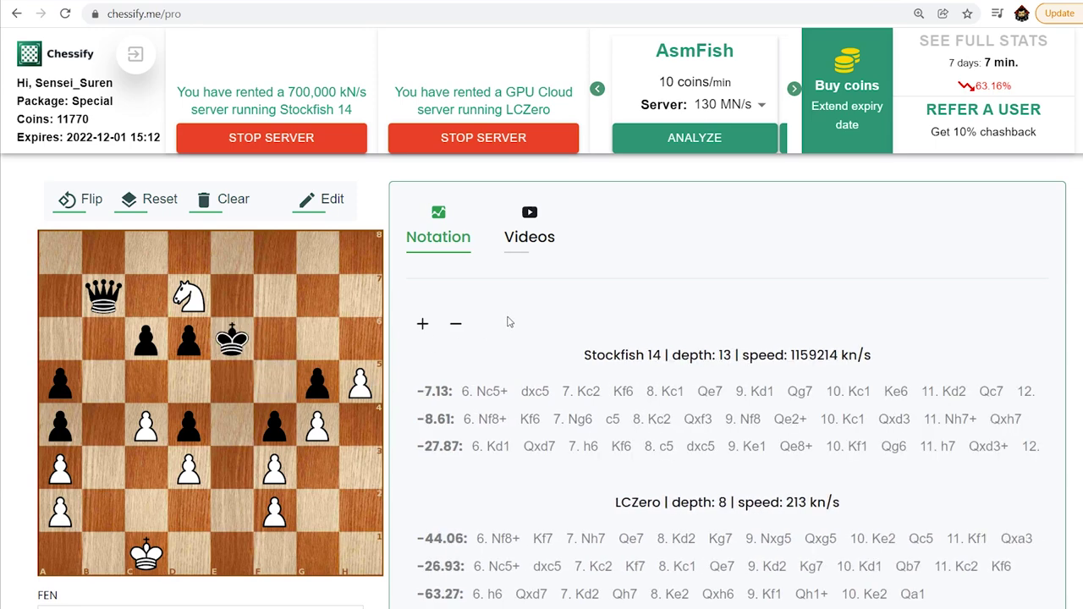
Check the engines' suggestions for White's sixth move, and play 6. Nc5+ dxc5 7. Kc2.
{"action": "left_click", "coordinate": [492, 392]}
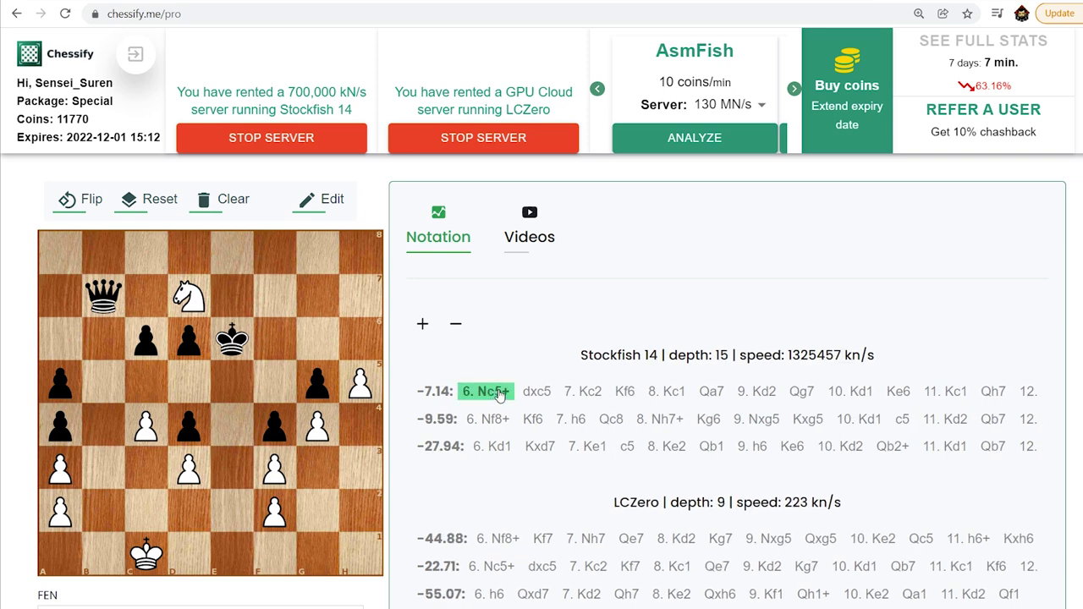
{"action": "left_click", "coordinate": [500, 448]}
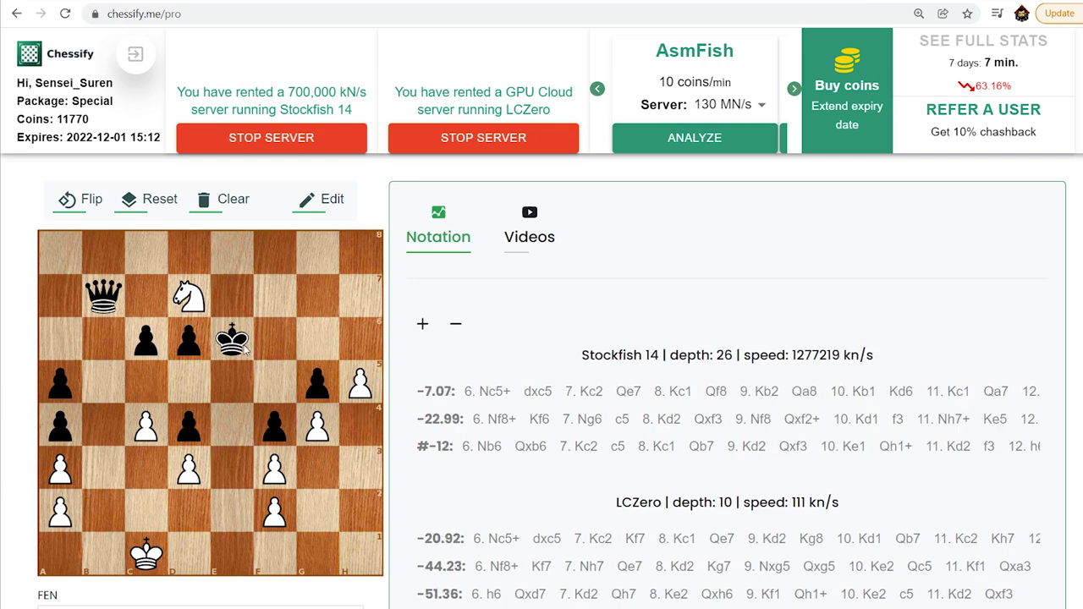
{"action": "left_click", "coordinate": [188, 296]}
{"action": "left_click", "coordinate": [145, 381]}
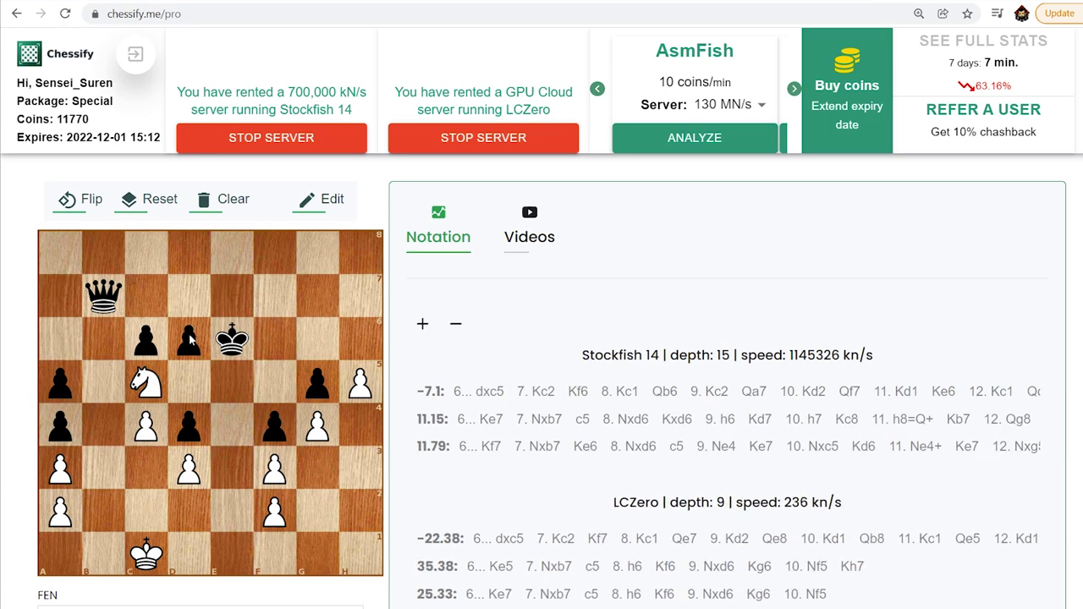
{"action": "left_click", "coordinate": [189, 339]}
{"action": "left_click", "coordinate": [146, 382]}
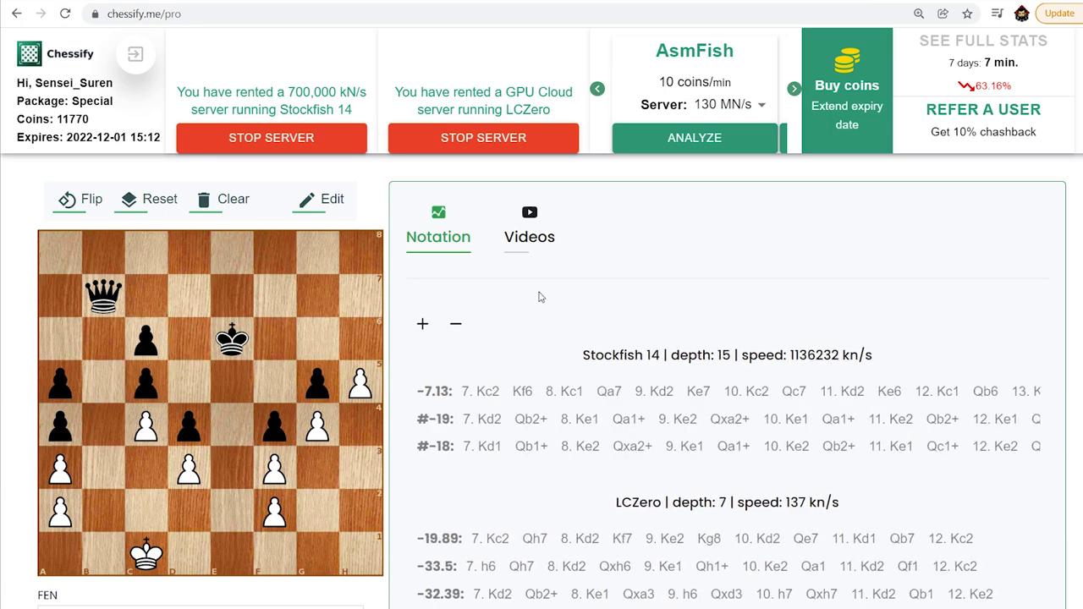
{"action": "left_click", "coordinate": [146, 554]}
{"action": "left_click", "coordinate": [145, 510]}
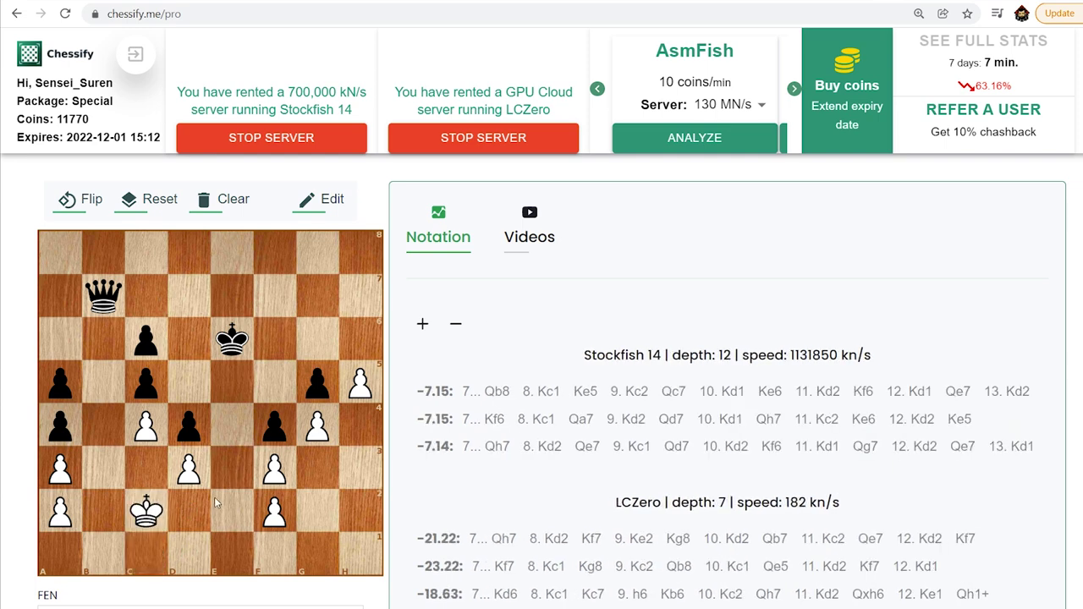
Go back to the start of the line and replay its moves through 7. Kc2.
{"action": "key", "text": "ctrl+v"}
{"action": "key", "text": "Right"}
{"action": "key", "text": "Right"}
{"action": "key", "text": "Right"}
{"action": "key", "text": "Right"}
{"action": "key", "text": "Right"}
{"action": "key", "text": "Right"}
{"action": "key", "text": "Right"}
{"action": "key", "text": "Right"}
{"action": "key", "text": "Right"}
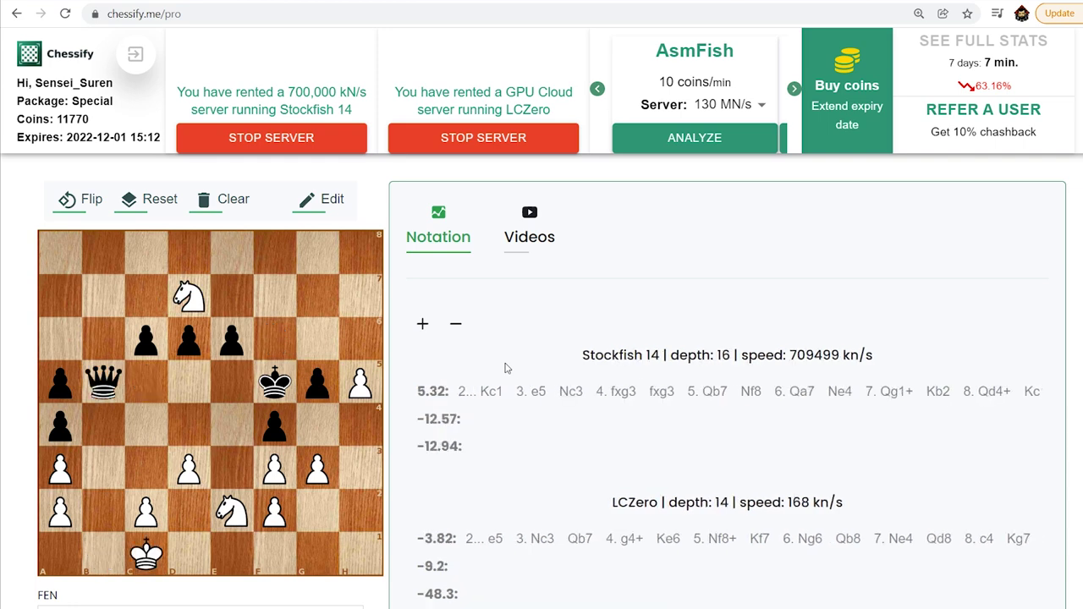
{"action": "key", "text": "Right"}
{"action": "key", "text": "Right"}
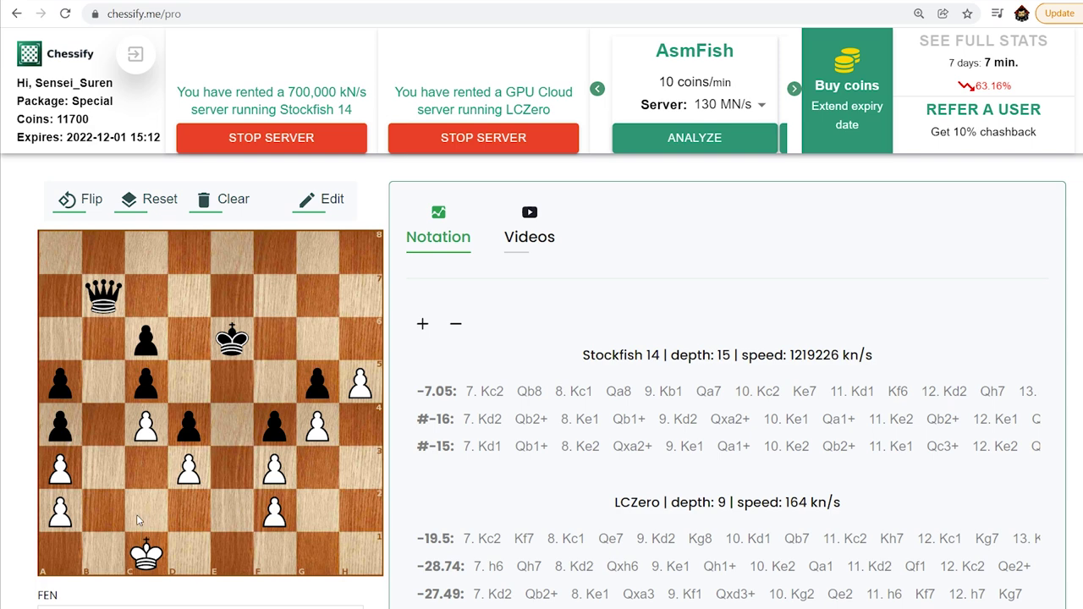
{"action": "left_click_drag", "start_coordinate": [146, 554], "coordinate": [145, 510]}
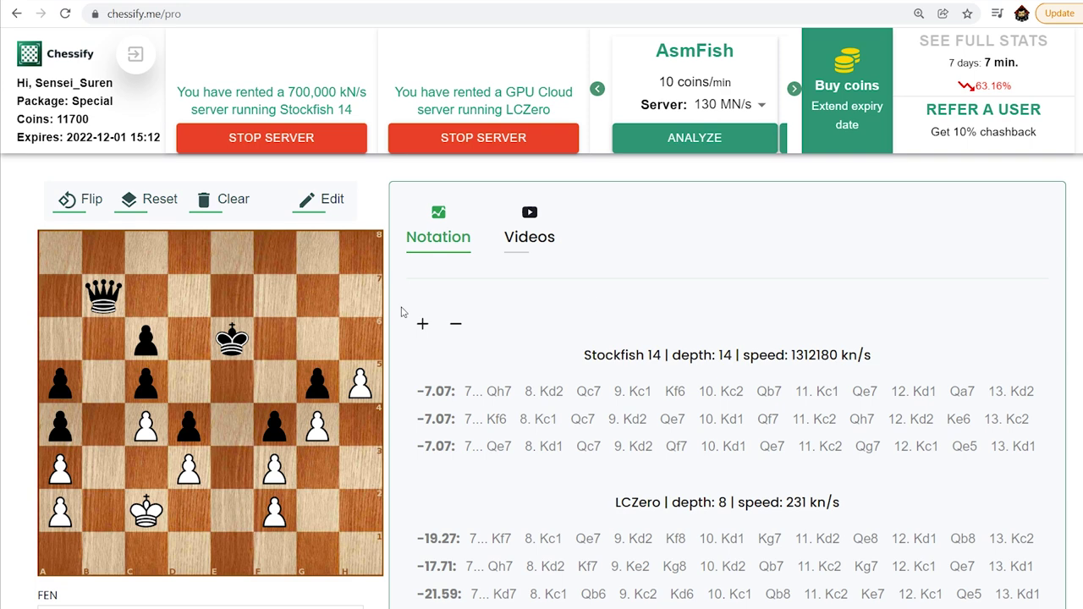
Test the queen sacrifice against the fortress with 7... Qb4 8. axb4 axb4 9. a3.
{"action": "left_click_drag", "start_coordinate": [117, 301], "coordinate": [104, 423]}
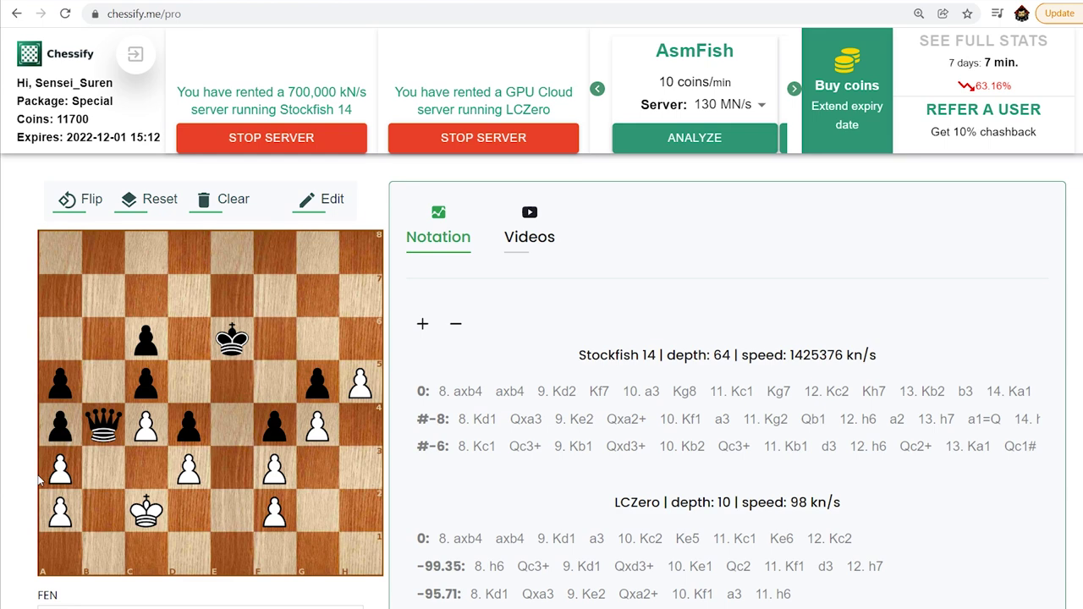
{"action": "left_click_drag", "start_coordinate": [59, 468], "coordinate": [102, 431]}
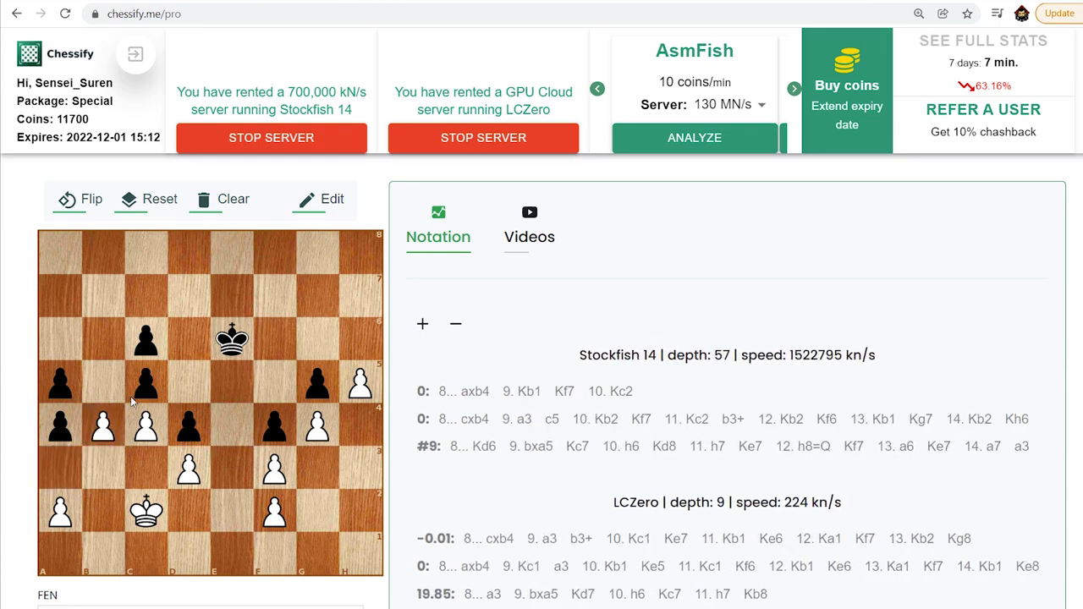
{"action": "left_click_drag", "start_coordinate": [68, 388], "coordinate": [103, 429]}
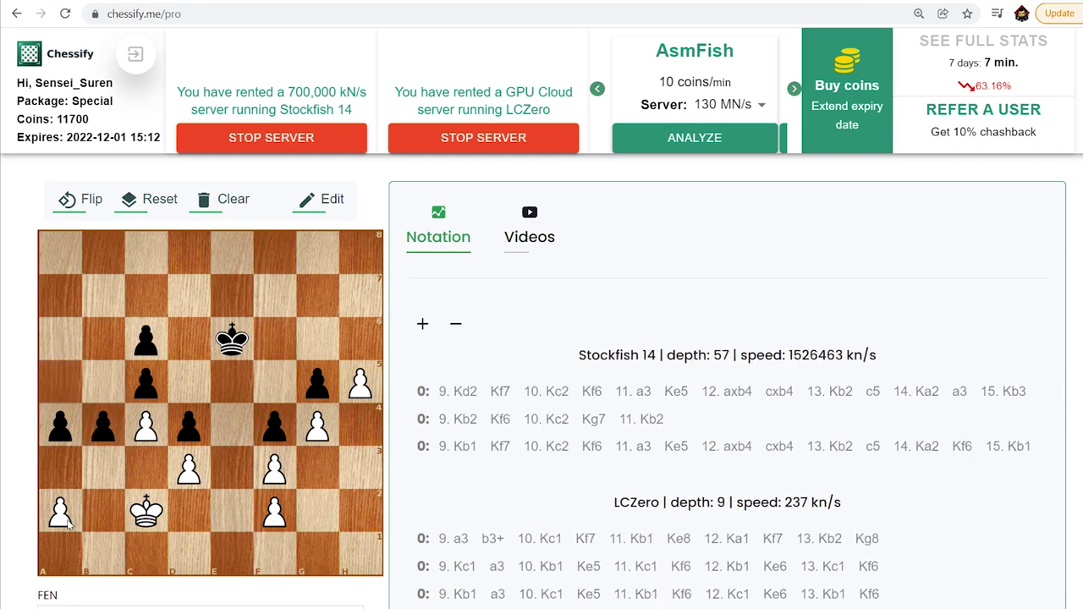
{"action": "left_click_drag", "start_coordinate": [59, 512], "coordinate": [68, 473]}
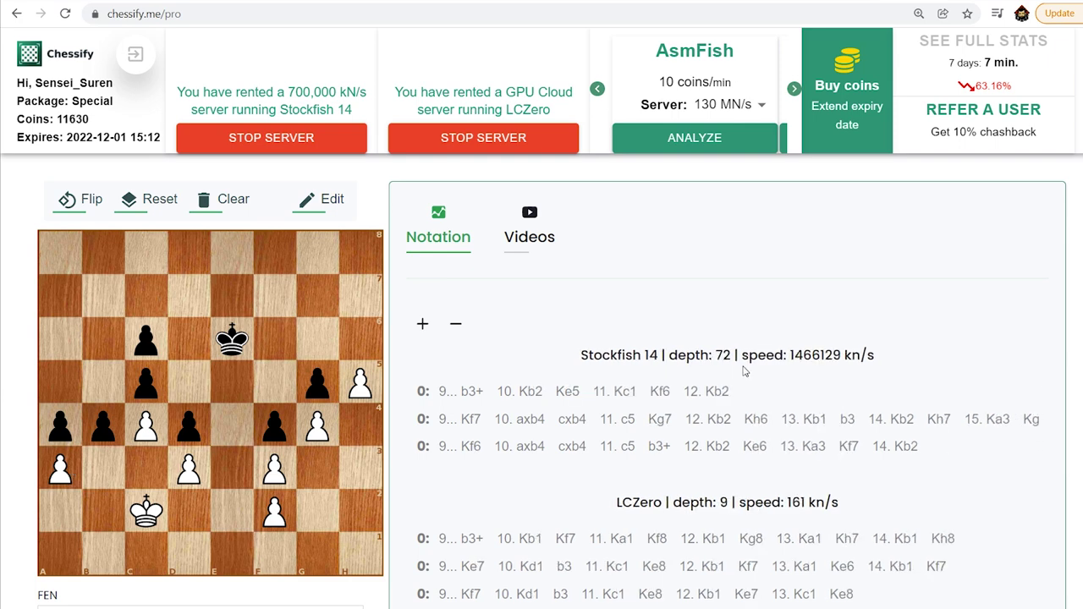
Return to the position after 7. Kc2 in the notation and play 7... Qe7 8. Kd2.
{"action": "scroll", "coordinate": [879, 419], "scroll_direction": "down", "scroll_amount": 2}
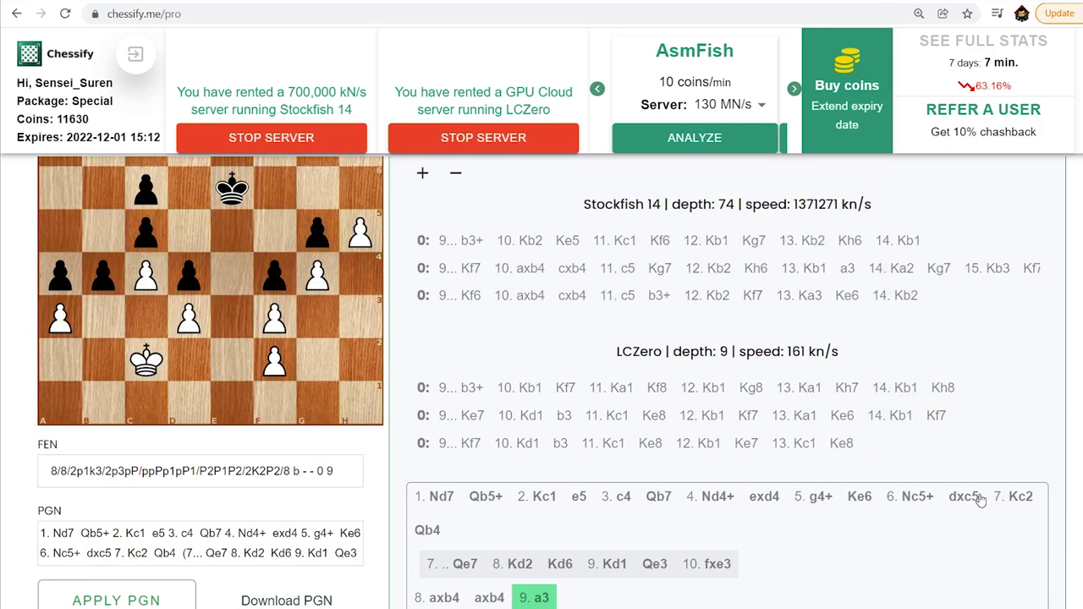
{"action": "left_click", "coordinate": [1017, 496]}
{"action": "scroll", "coordinate": [759, 488], "scroll_direction": "up", "scroll_amount": 2}
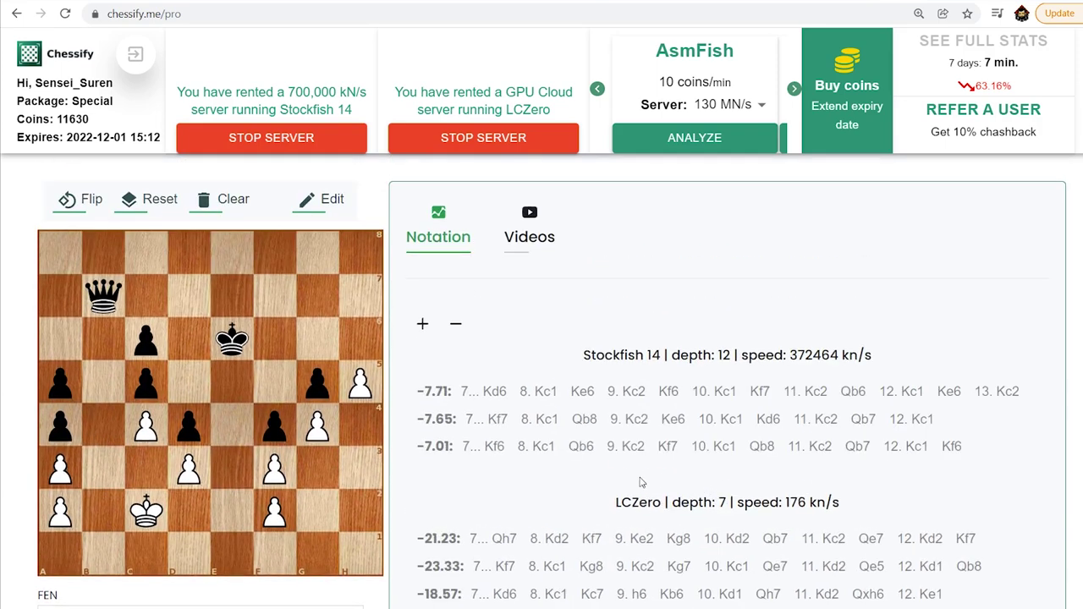
{"action": "left_click_drag", "start_coordinate": [103, 294], "coordinate": [237, 296]}
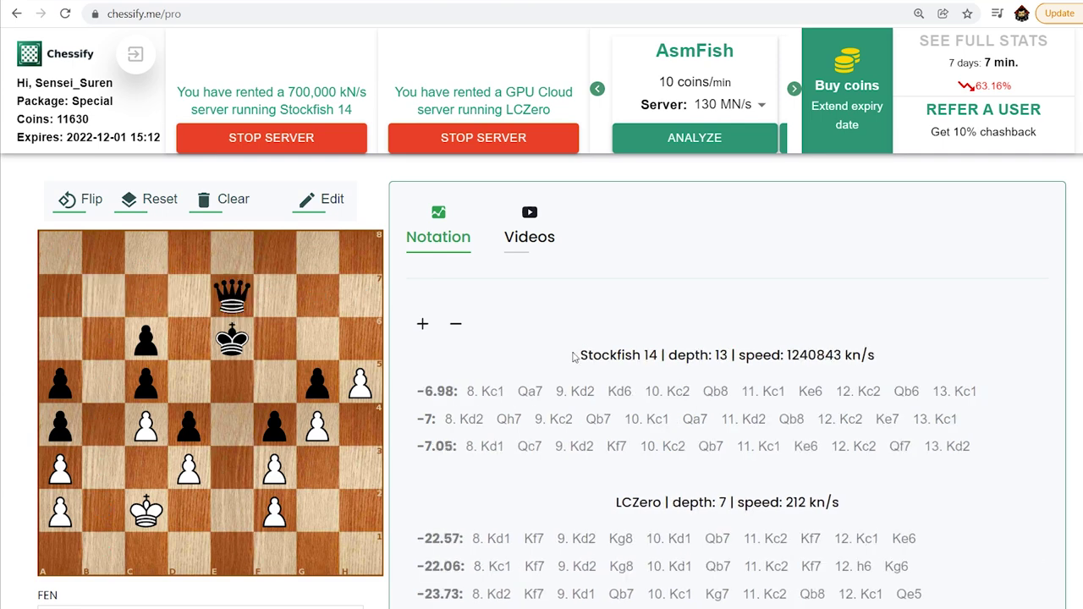
{"action": "left_click_drag", "start_coordinate": [135, 522], "coordinate": [189, 512]}
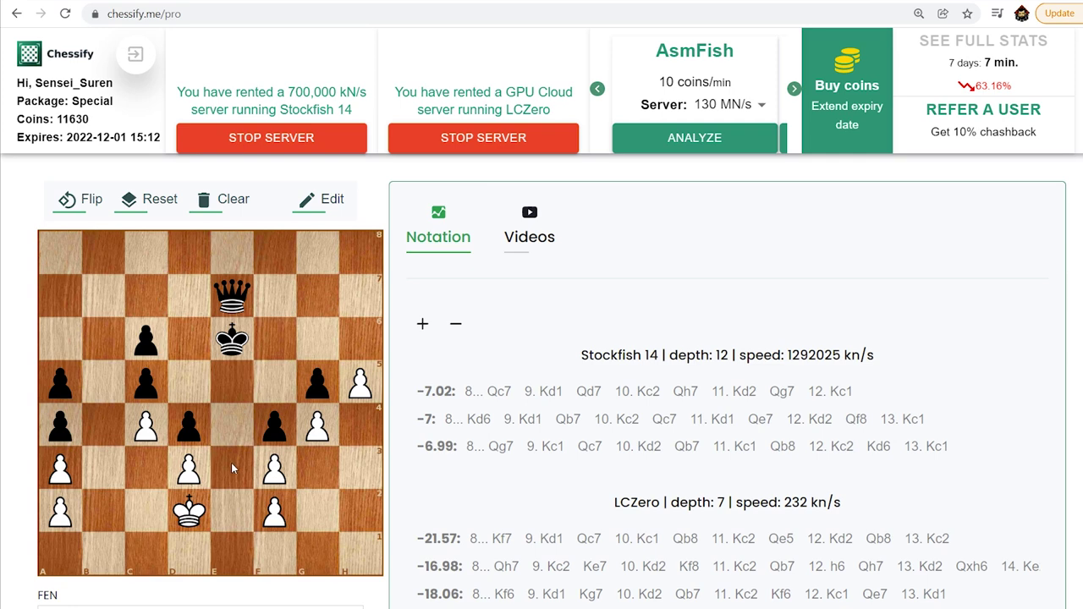
Play 8... Kd6 9. Kd1 and test the queen sacrifice 9... Qe3 10. fxe3 fxe3 11. h6.
{"action": "left_click_drag", "start_coordinate": [241, 338], "coordinate": [189, 338]}
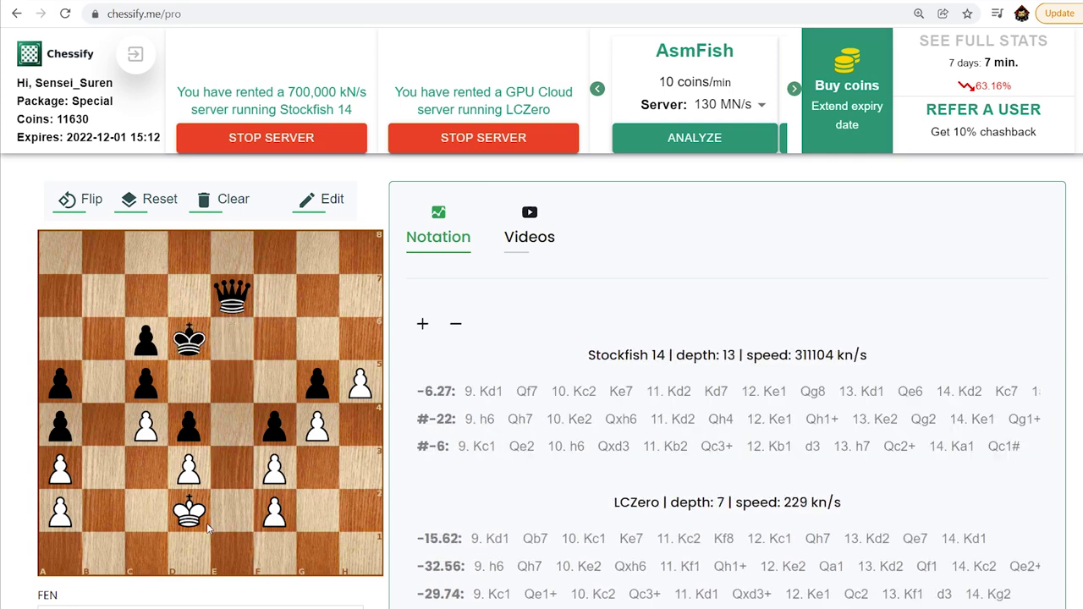
{"action": "left_click_drag", "start_coordinate": [208, 528], "coordinate": [189, 554]}
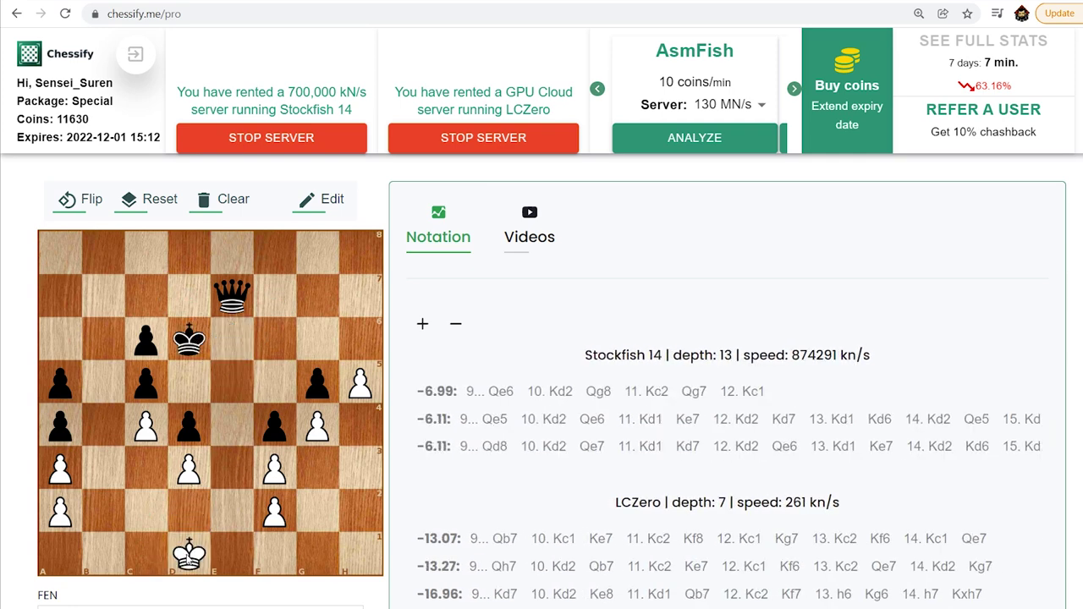
{"action": "left_click_drag", "start_coordinate": [232, 295], "coordinate": [232, 465]}
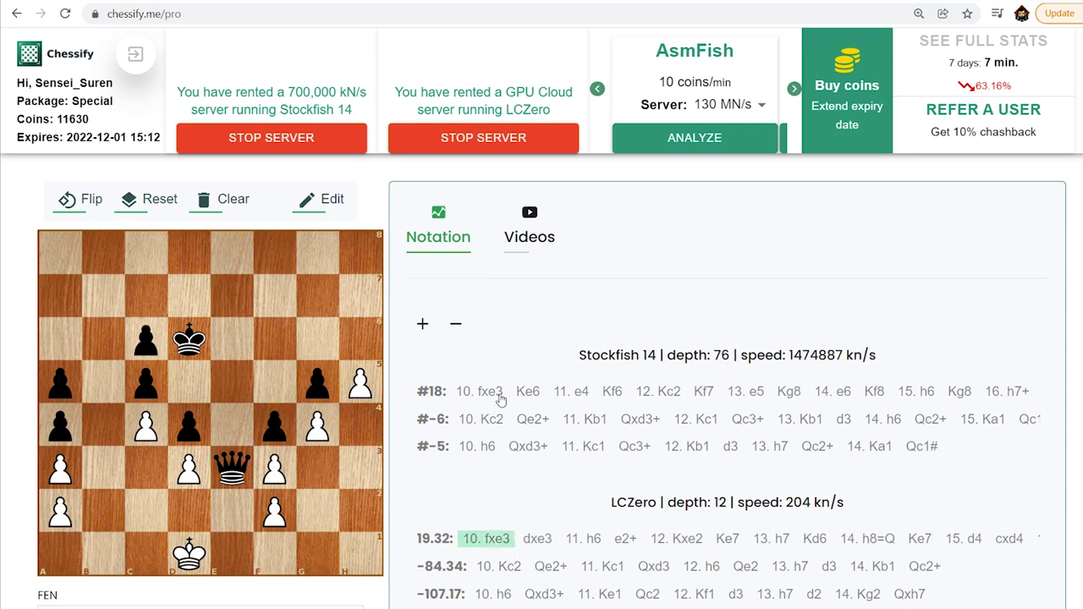
{"action": "left_click_drag", "start_coordinate": [275, 510], "coordinate": [232, 470]}
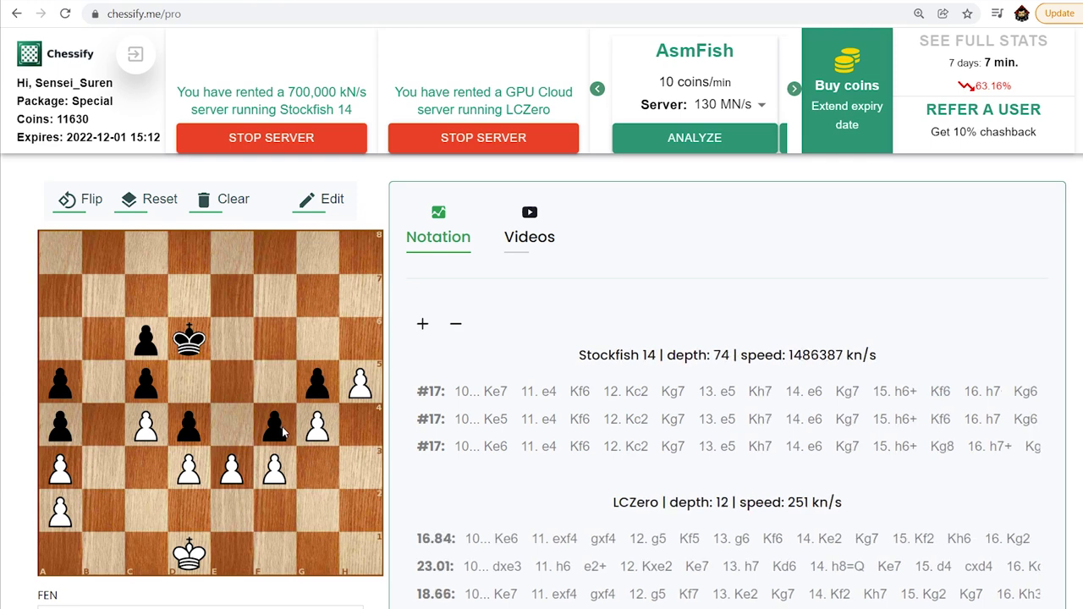
{"action": "left_click_drag", "start_coordinate": [284, 432], "coordinate": [230, 472]}
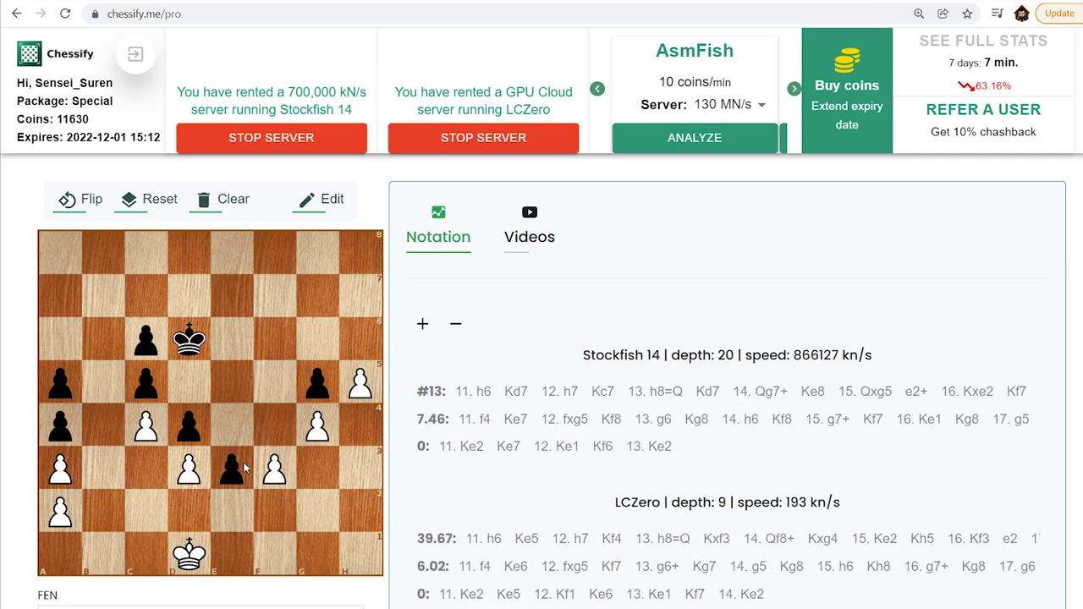
{"action": "left_click", "coordinate": [360, 382]}
{"action": "left_click", "coordinate": [364, 345]}
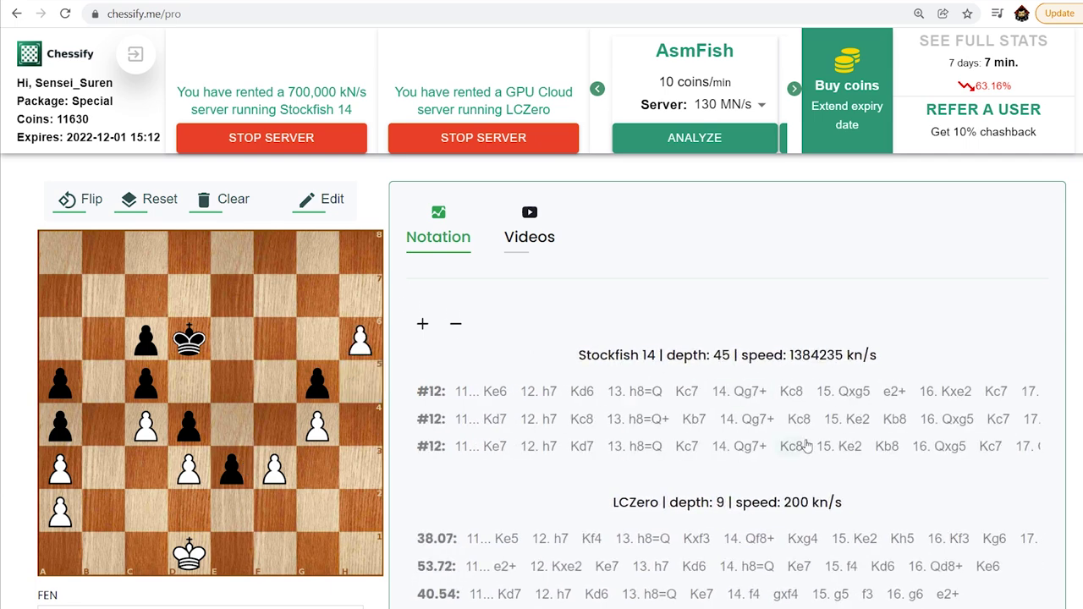
Return to the position after 7. Kc2 in the notation and play 7... Qh7 8. Kd2.
{"action": "scroll", "coordinate": [762, 508], "scroll_direction": "down", "scroll_amount": 1}
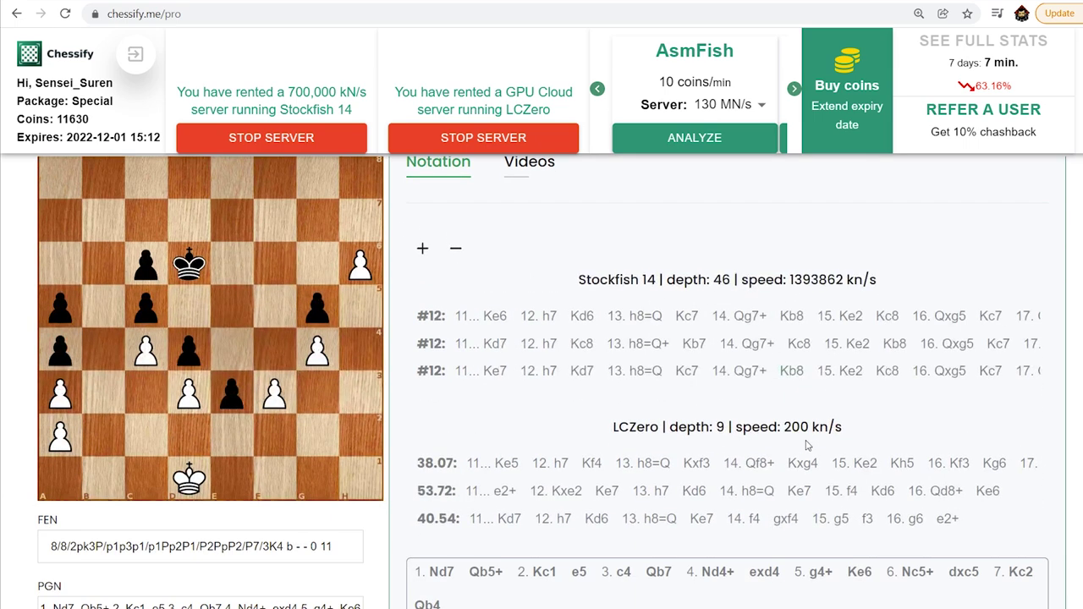
{"action": "left_click", "coordinate": [1014, 572]}
{"action": "scroll", "coordinate": [464, 435], "scroll_direction": "up", "scroll_amount": 1}
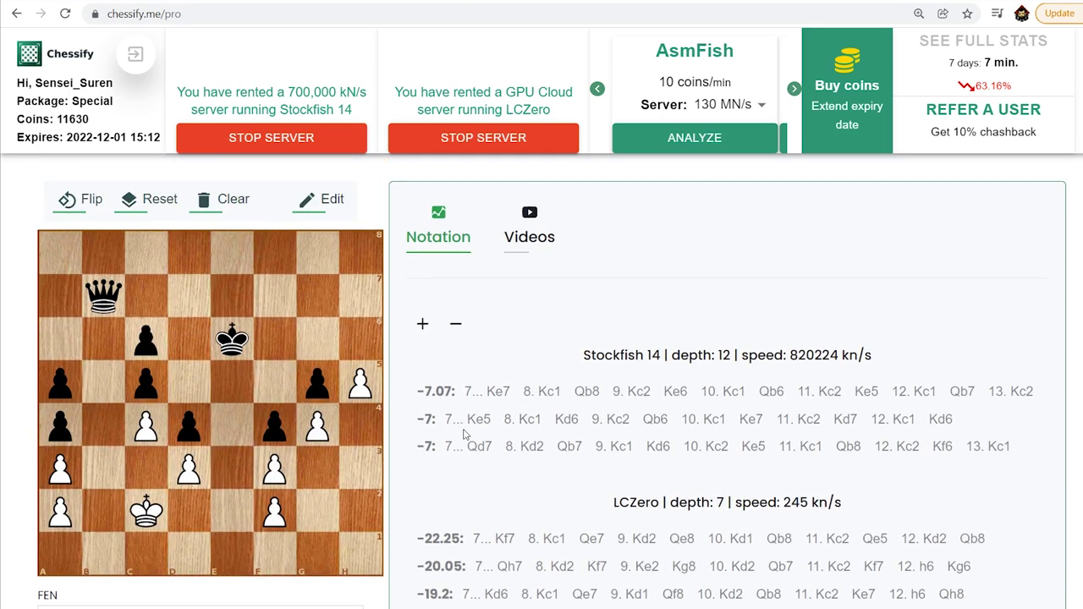
{"action": "left_click_drag", "start_coordinate": [119, 294], "coordinate": [360, 294]}
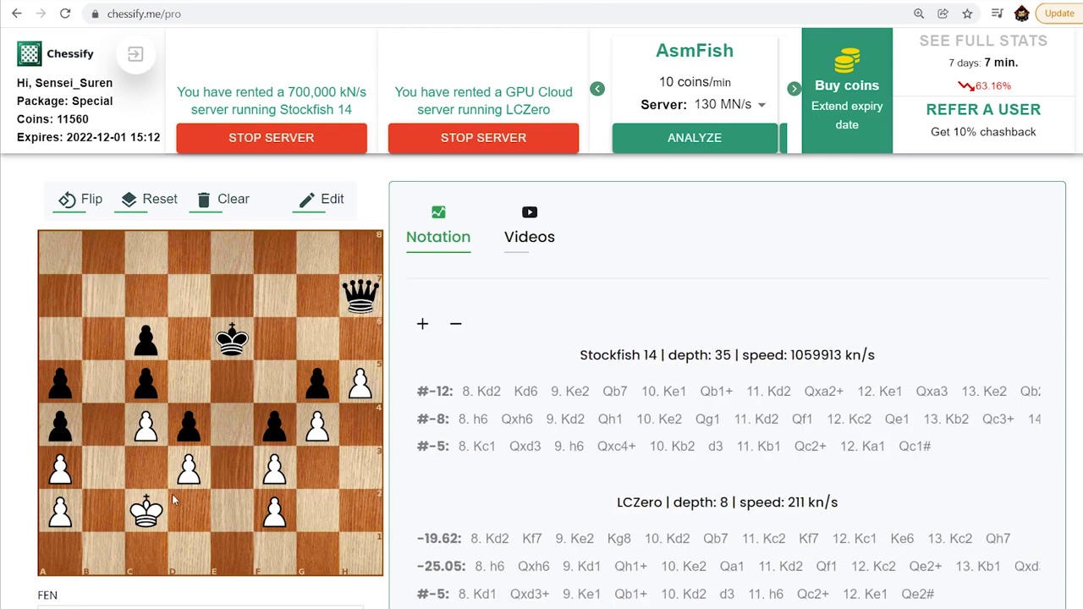
{"action": "left_click", "coordinate": [137, 522]}
{"action": "left_click", "coordinate": [184, 518]}
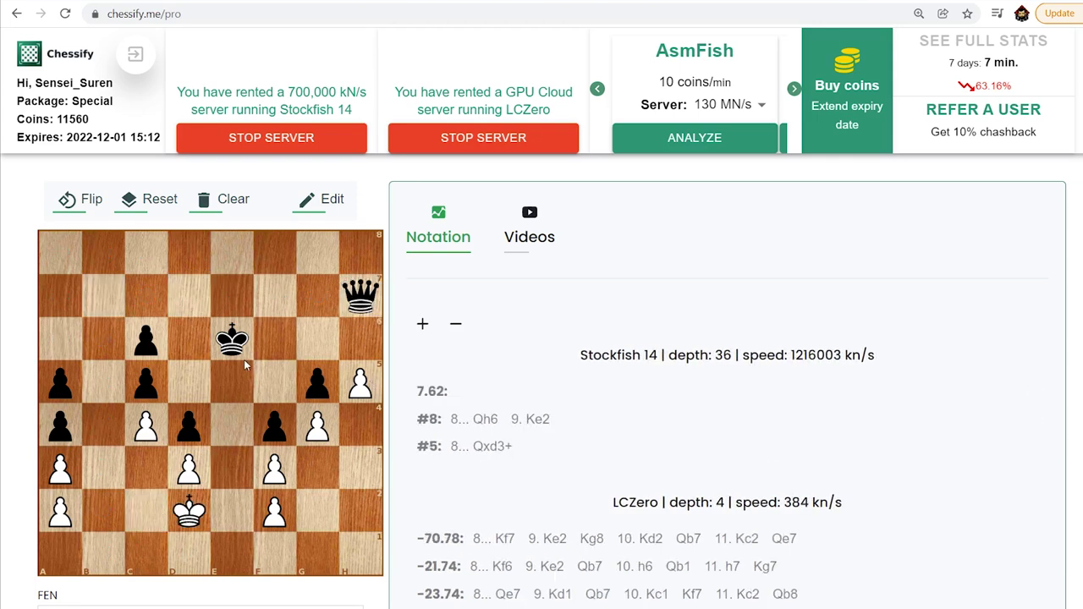
Bring Black's king over with 8... Kf6 9. Kc2 Kg7 10. Kd2, and test the sacrifice 10... Qxh5 11. gxh5.
{"action": "left_click", "coordinate": [232, 340]}
{"action": "left_click", "coordinate": [269, 351]}
{"action": "left_click_drag", "start_coordinate": [188, 512], "coordinate": [146, 512]}
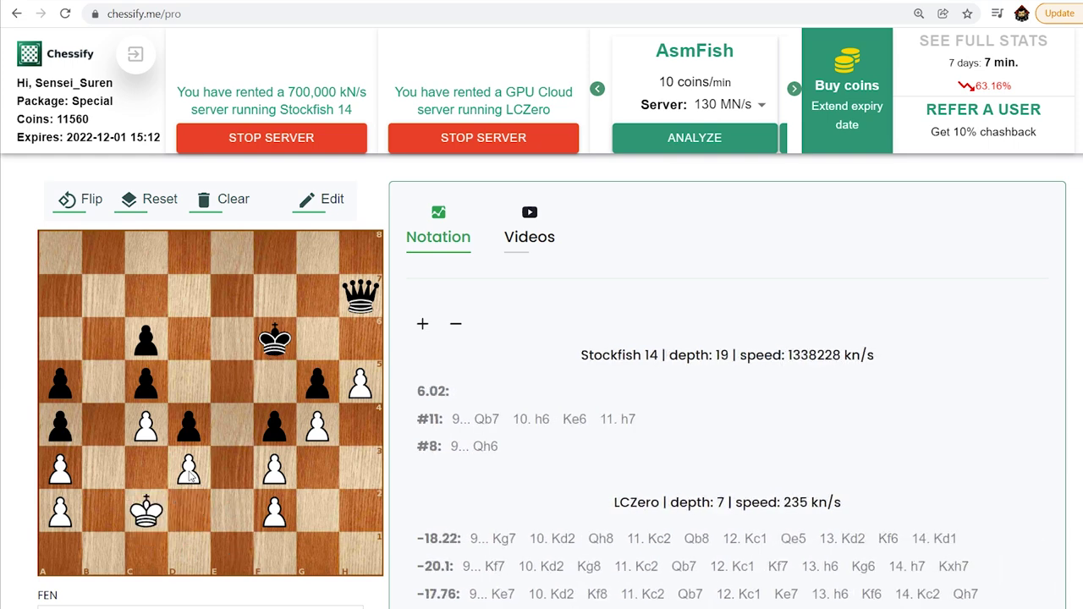
{"action": "left_click_drag", "start_coordinate": [269, 340], "coordinate": [317, 296]}
{"action": "left_click_drag", "start_coordinate": [146, 512], "coordinate": [189, 512]}
{"action": "left_click_drag", "start_coordinate": [359, 296], "coordinate": [359, 382]}
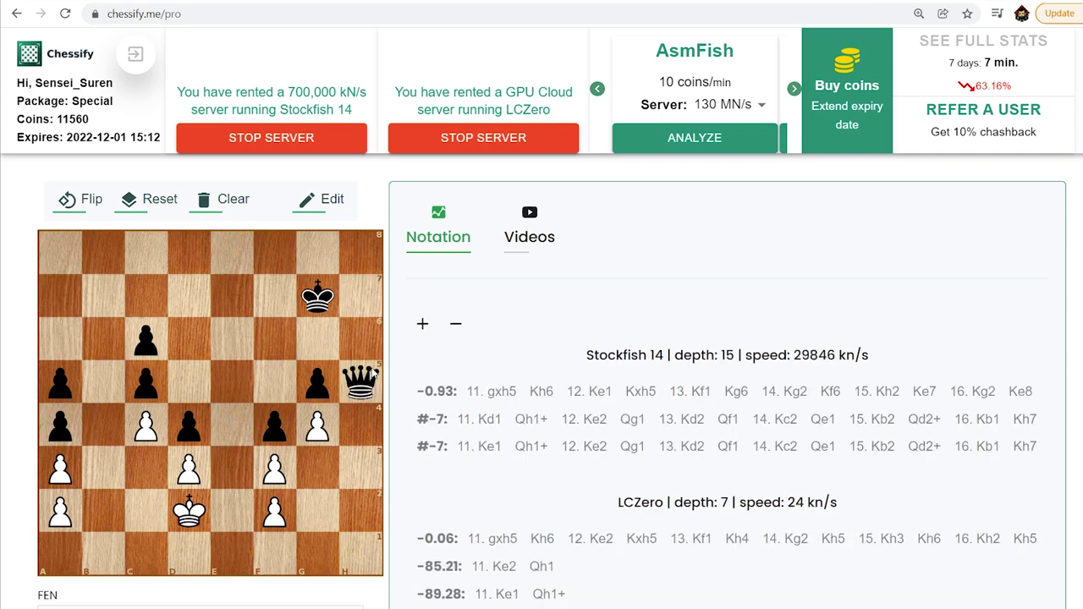
{"action": "left_click_drag", "start_coordinate": [317, 427], "coordinate": [360, 385]}
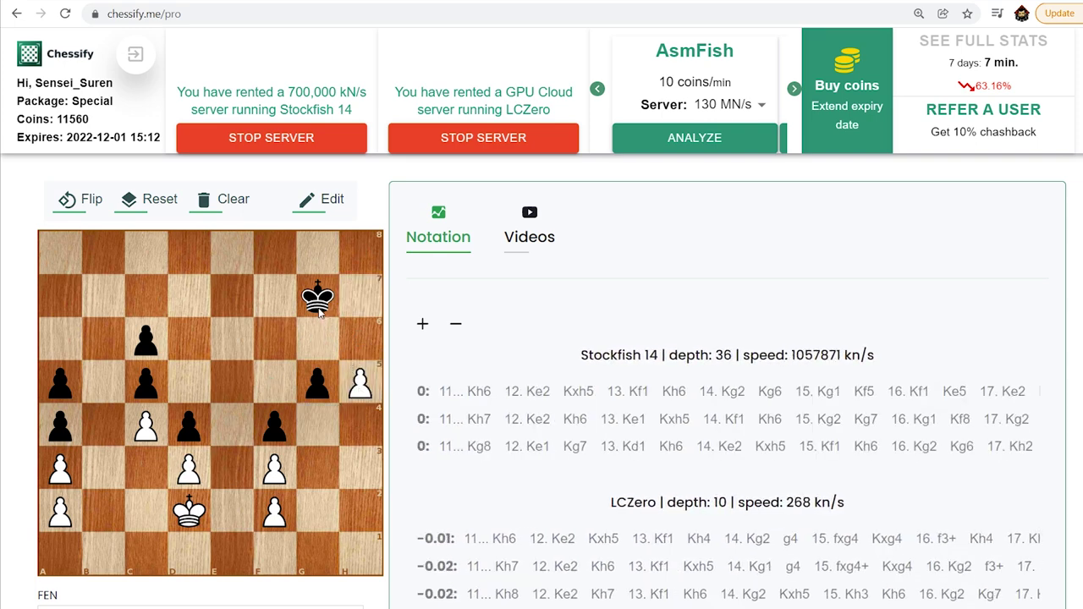
Continue the pawn ending with 11... Kh6 12. Ke2 Kxh5 13. Kf1 Kh4.
{"action": "left_click", "coordinate": [317, 296]}
{"action": "left_click", "coordinate": [359, 338]}
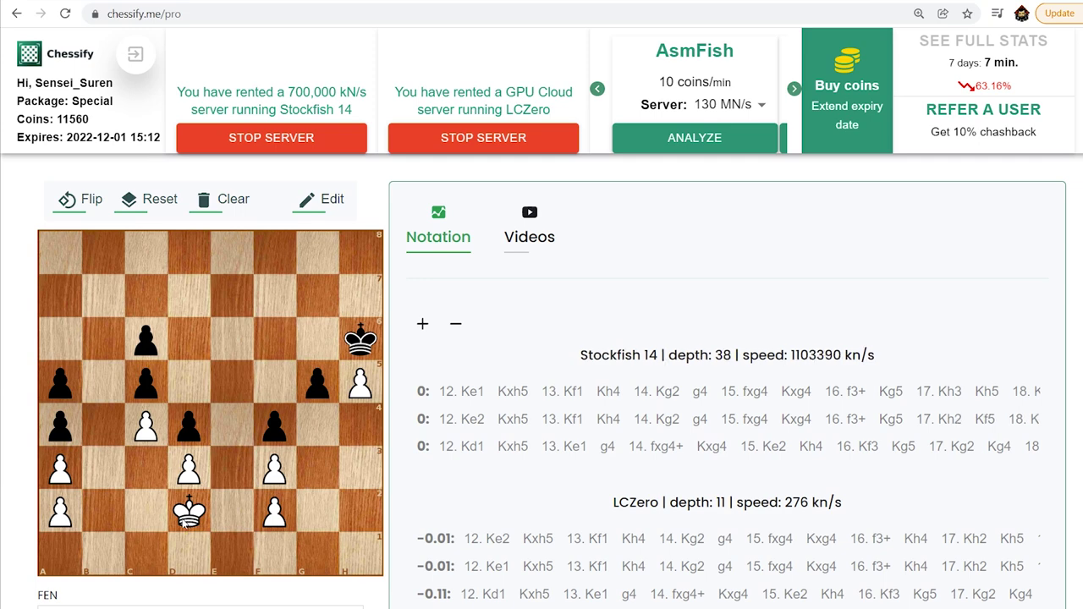
{"action": "left_click_drag", "start_coordinate": [185, 518], "coordinate": [232, 512]}
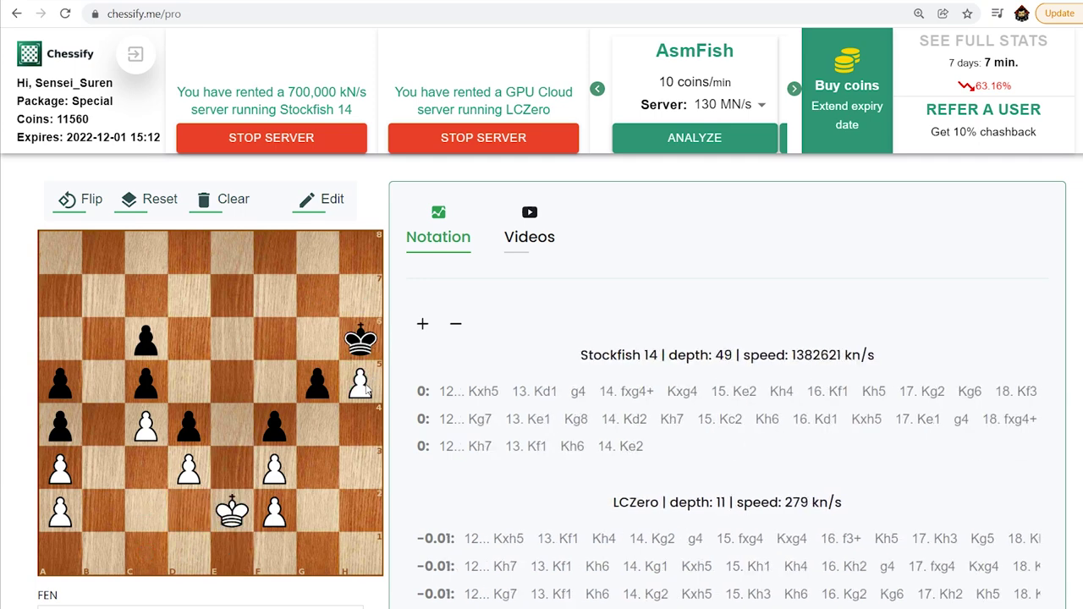
{"action": "left_click_drag", "start_coordinate": [359, 340], "coordinate": [362, 385]}
{"action": "left_click_drag", "start_coordinate": [231, 512], "coordinate": [274, 554]}
{"action": "left_click_drag", "start_coordinate": [360, 385], "coordinate": [361, 427]}
Play out the pawn break with 14. Kg2 g4 15. fxg4 Kxg4 16. f3+.
{"action": "left_click", "coordinate": [275, 554]}
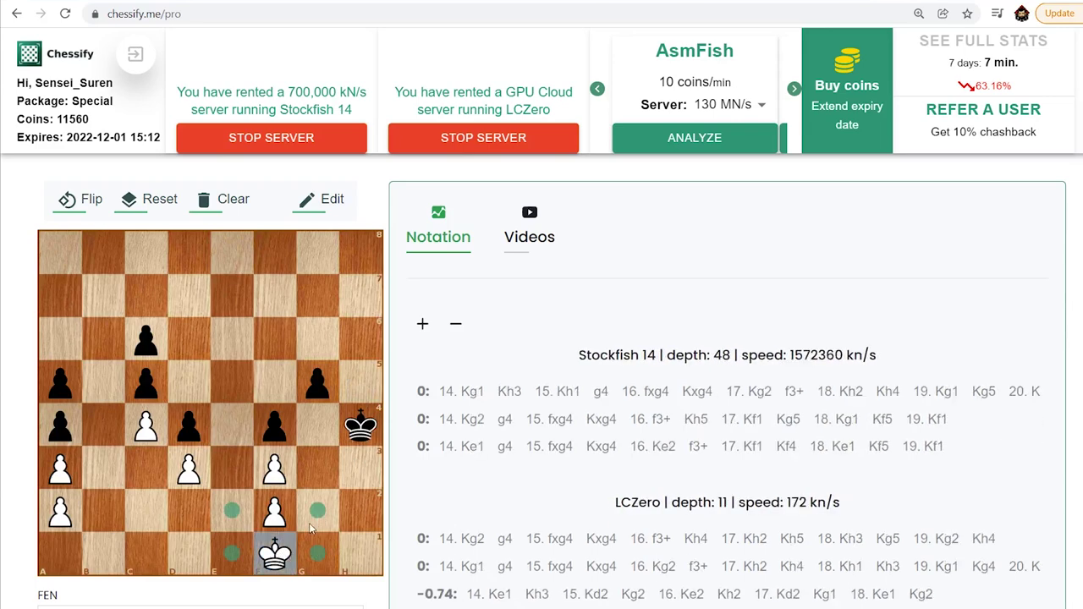
{"action": "left_click", "coordinate": [309, 529]}
{"action": "left_click_drag", "start_coordinate": [331, 390], "coordinate": [321, 415]}
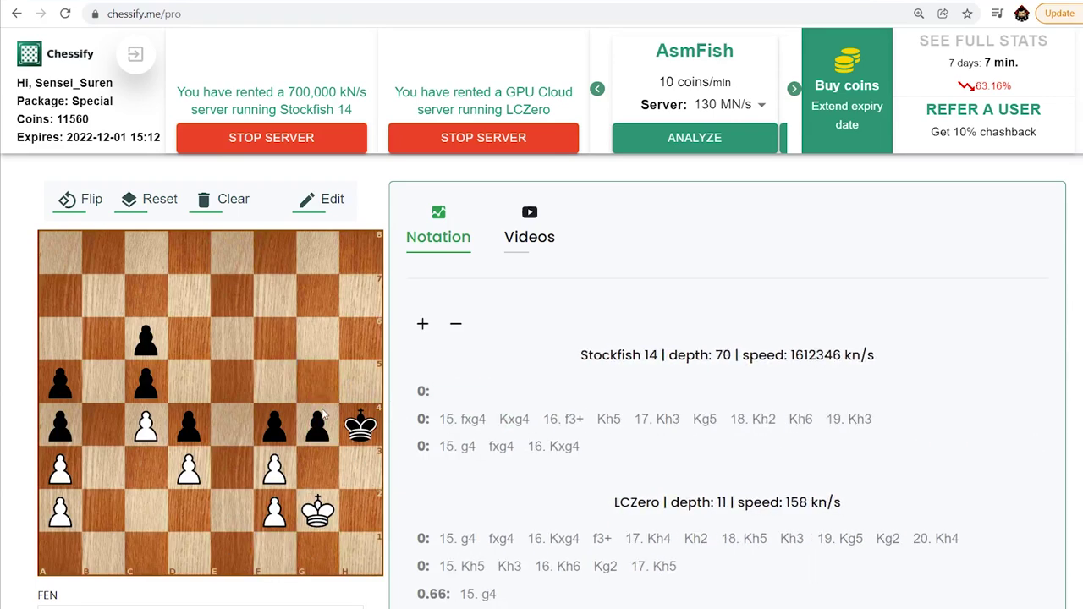
{"action": "left_click_drag", "start_coordinate": [275, 467], "coordinate": [317, 423]}
{"action": "left_click", "coordinate": [361, 427]}
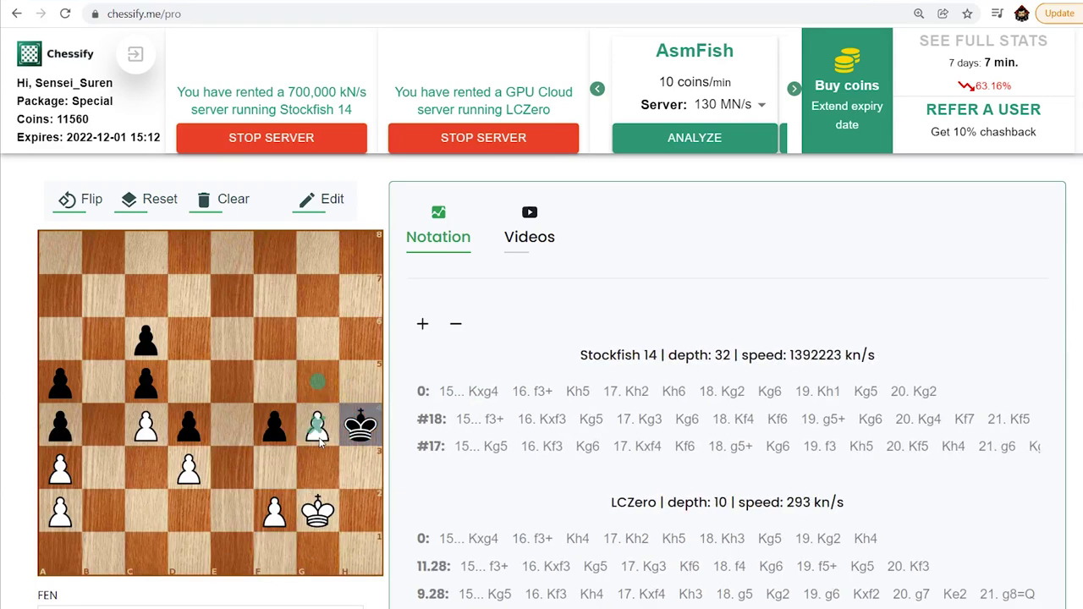
{"action": "left_click", "coordinate": [318, 424]}
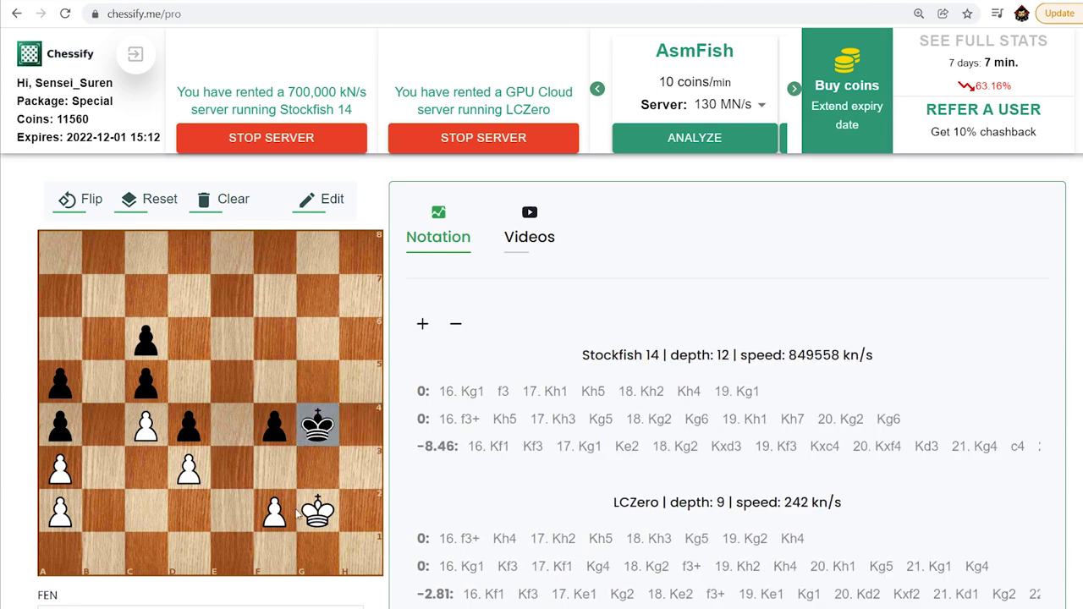
{"action": "left_click_drag", "start_coordinate": [287, 518], "coordinate": [277, 467]}
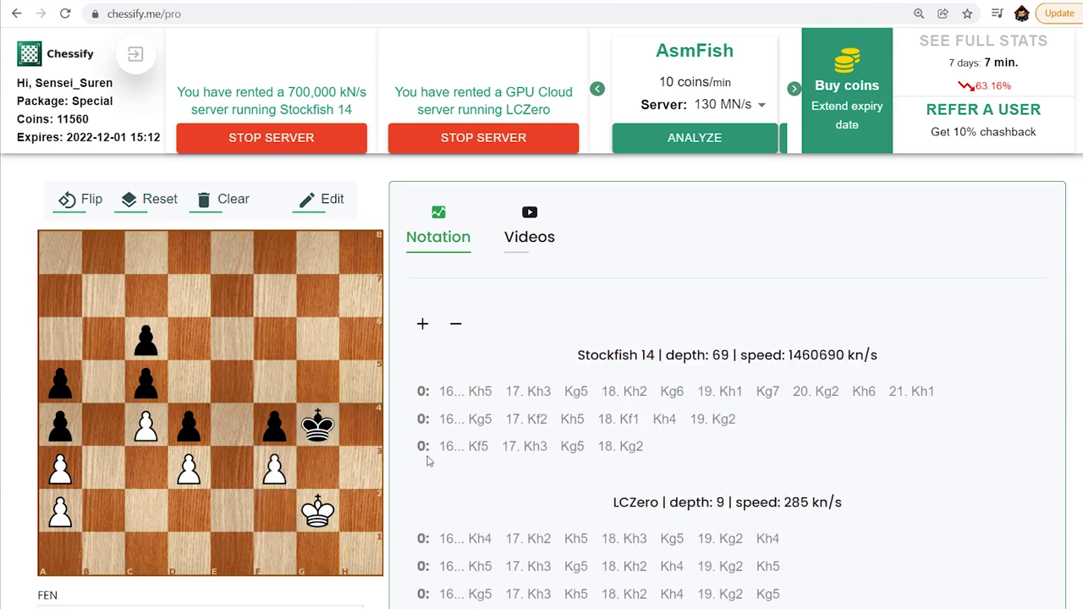
Go back to the position after 7. Kc2 in the notation.
{"action": "scroll", "coordinate": [716, 449], "scroll_direction": "down", "scroll_amount": 1}
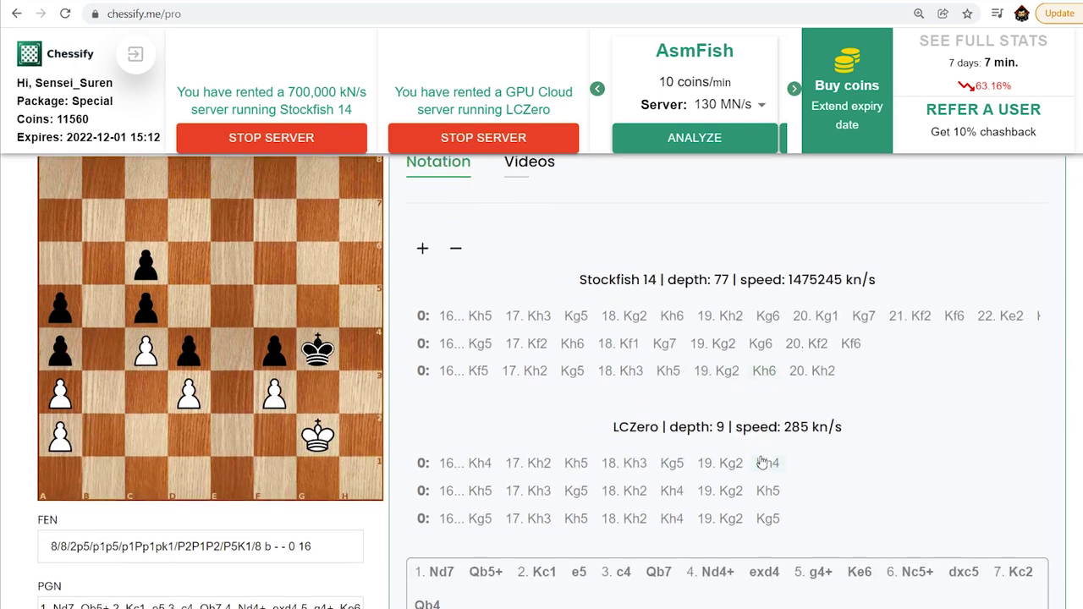
{"action": "left_click", "coordinate": [1017, 572]}
{"action": "scroll", "coordinate": [592, 487], "scroll_direction": "up", "scroll_amount": 1}
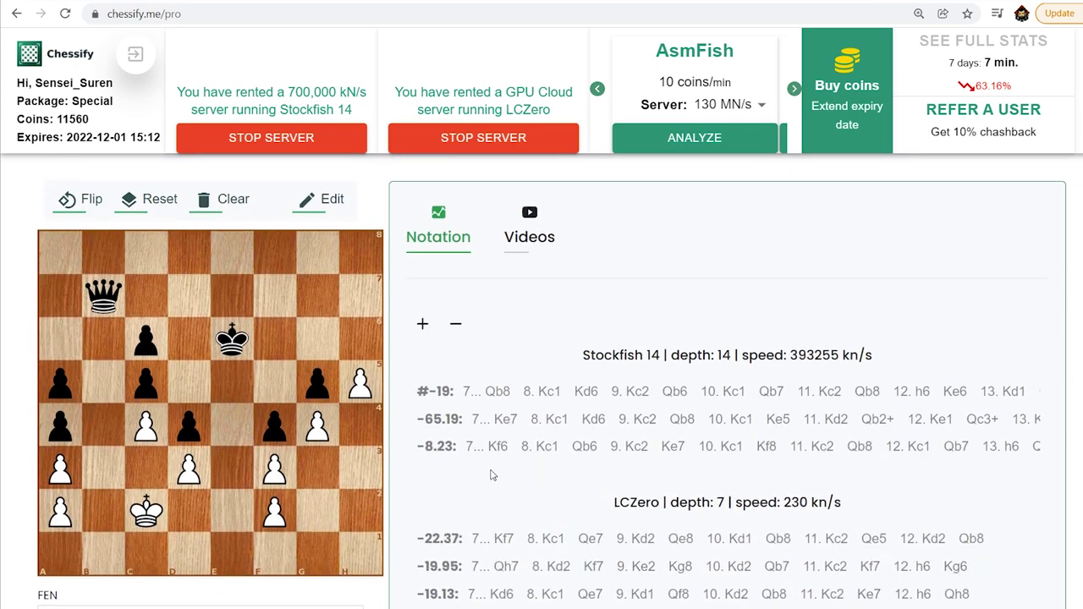